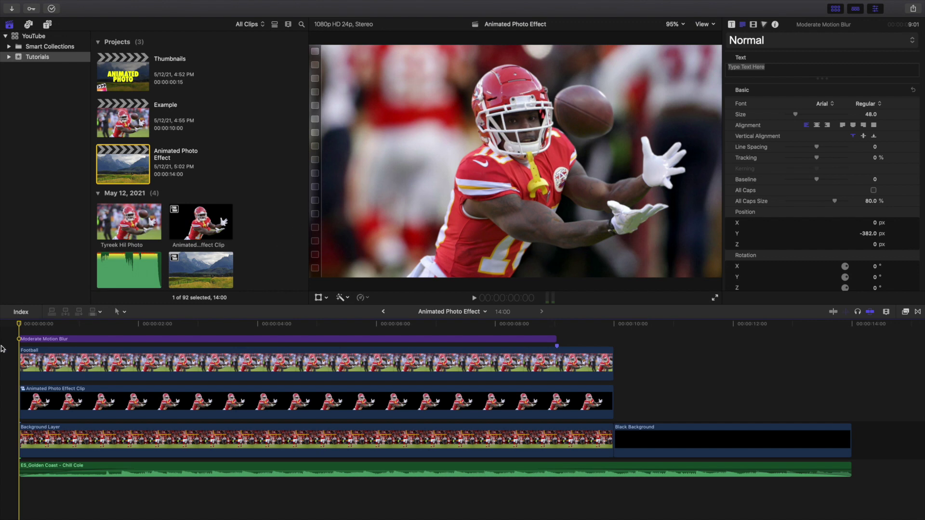
- Play through the finished Animated Photo Effect project and return the playhead to its start
{"action": "key", "text": "space"}
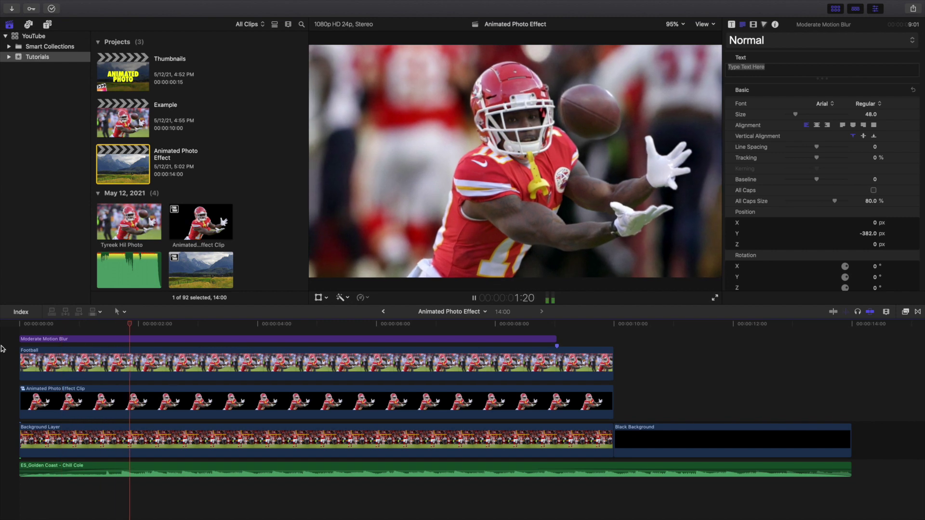
{"action": "key", "text": "Home"}
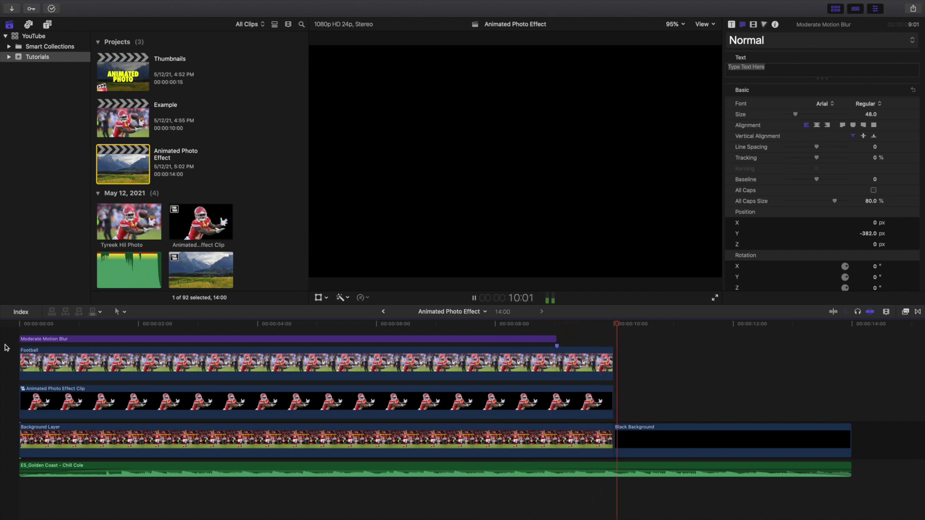
{"action": "left_click", "coordinate": [421, 327]}
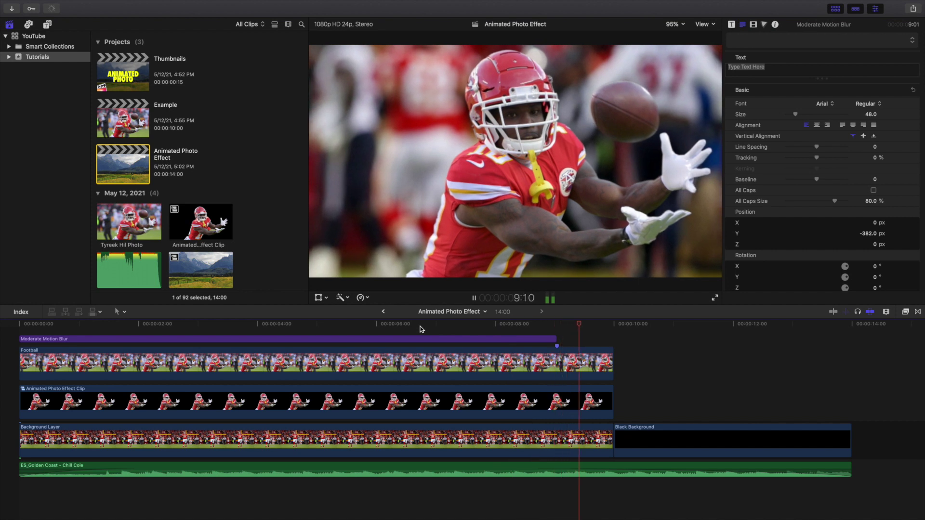
{"action": "left_click", "coordinate": [404, 329]}
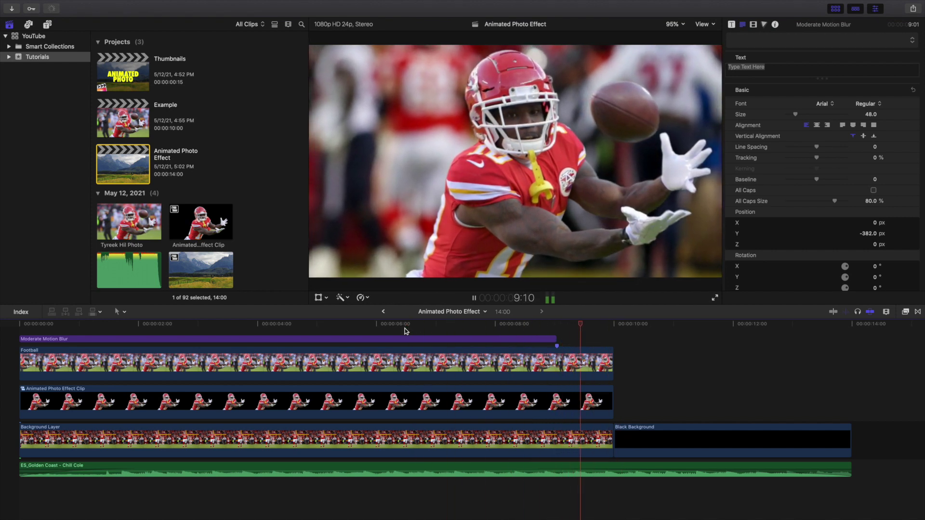
{"action": "left_click", "coordinate": [393, 329]}
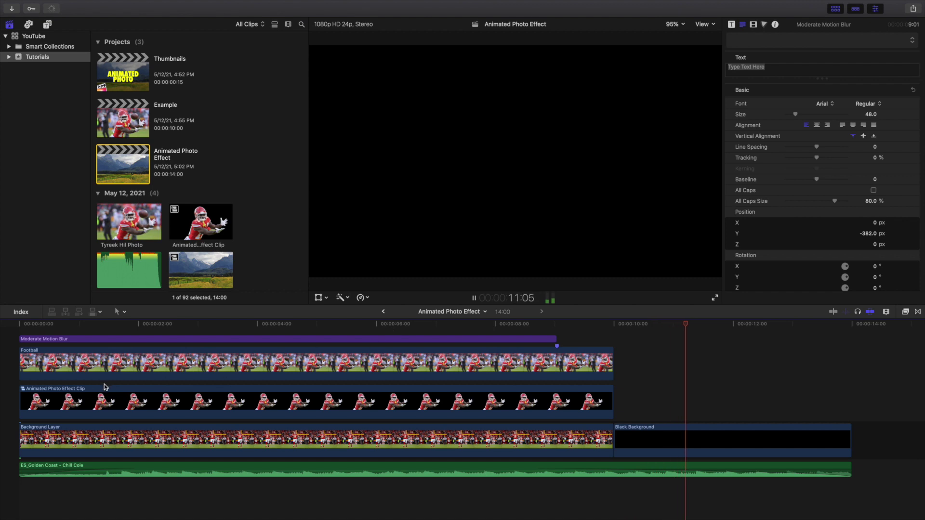
{"action": "key", "text": "space"}
{"action": "key", "text": "Home"}
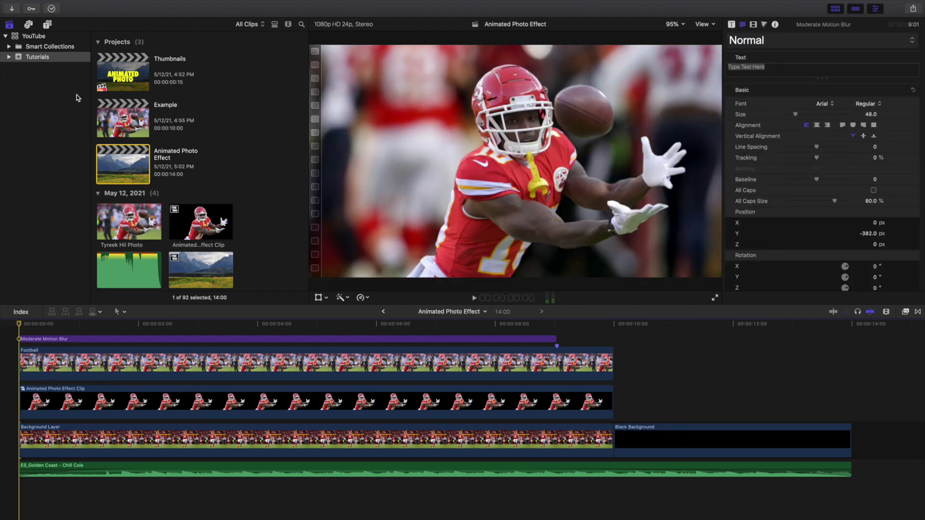
- Open the Example project and select the Background Layer clip with the playhead at the start
{"action": "double_click", "coordinate": [126, 122]}
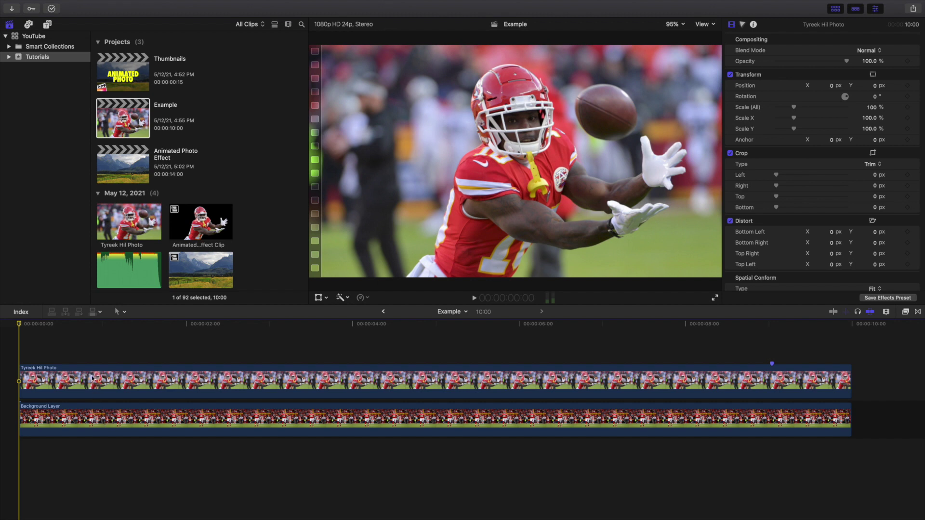
{"action": "left_click", "coordinate": [100, 348]}
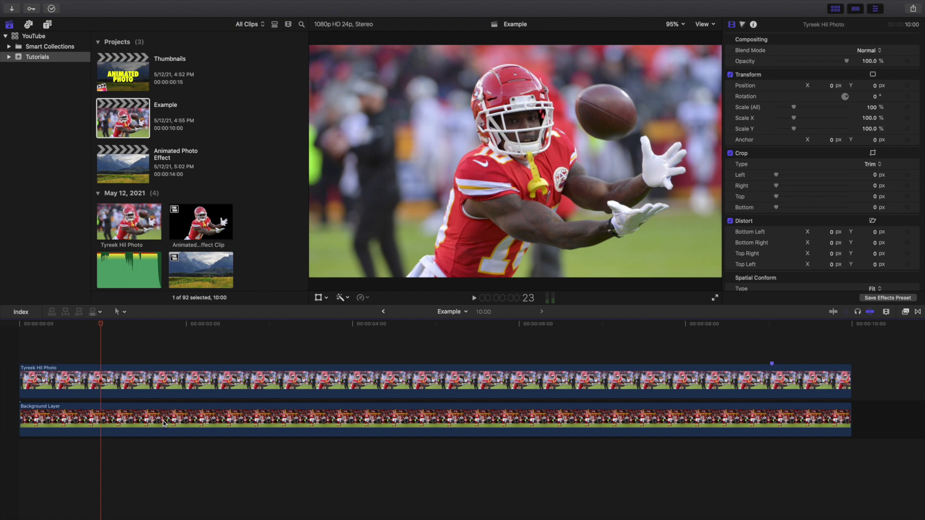
{"action": "left_click", "coordinate": [14, 386]}
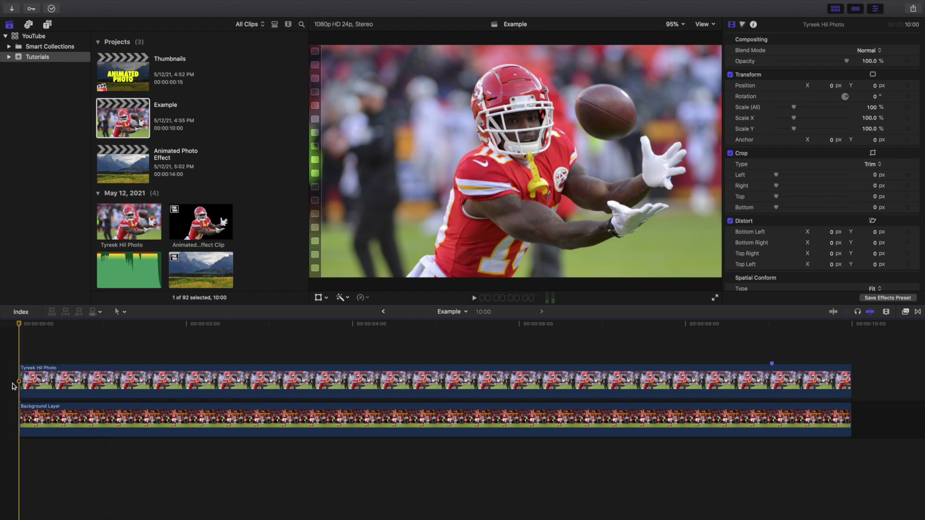
{"action": "left_click", "coordinate": [106, 414]}
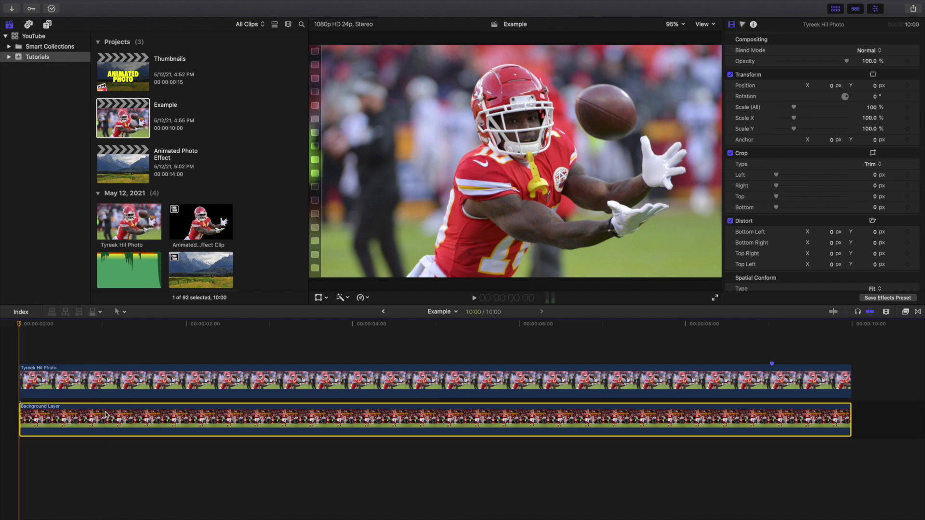
{"action": "key", "text": "alt+super+v"}
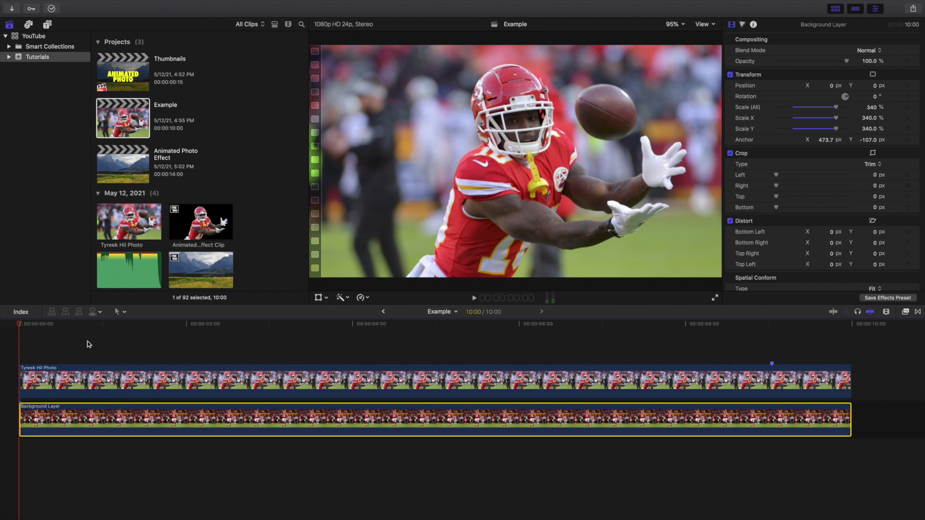
- Duplicate the Tyreek Hil Photo clip onto the layer above it and disable the upper copy
{"action": "left_click", "coordinate": [71, 395]}
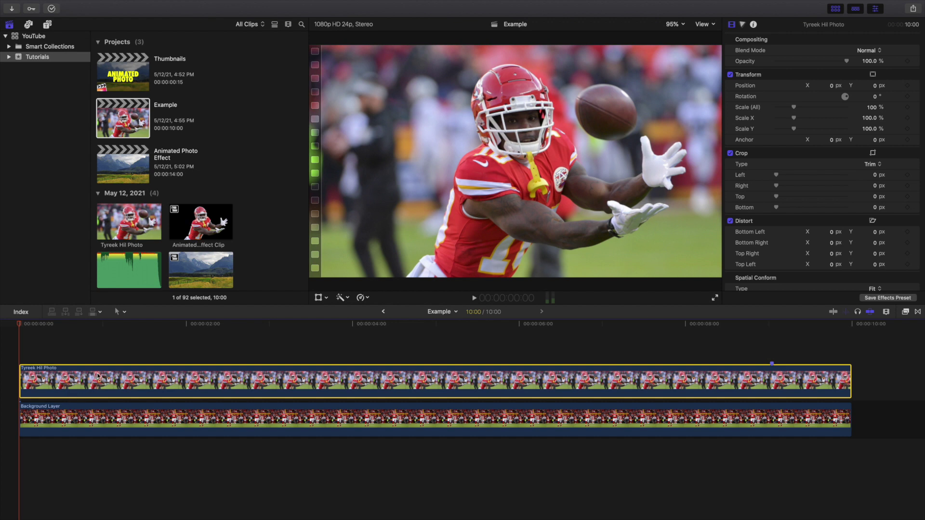
{"action": "left_click_drag", "start_coordinate": [96, 378], "coordinate": [112, 344]}
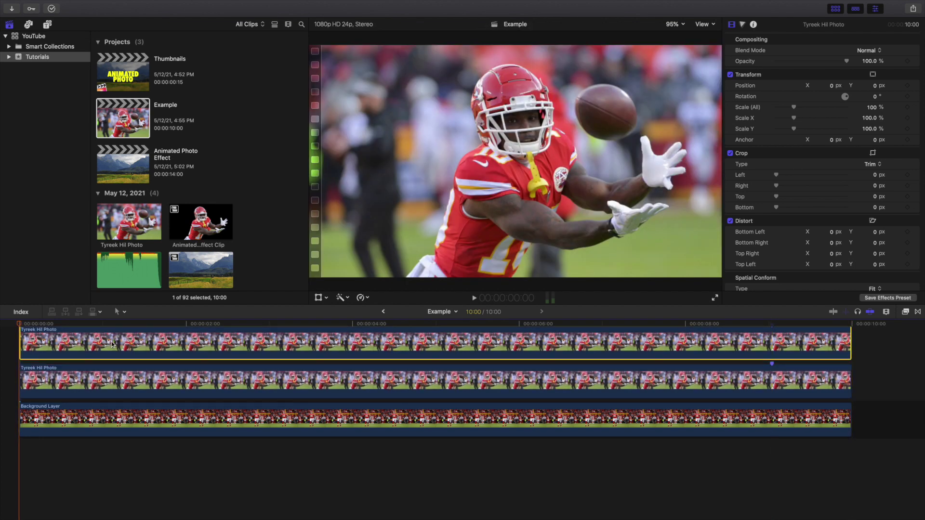
{"action": "key", "text": "v"}
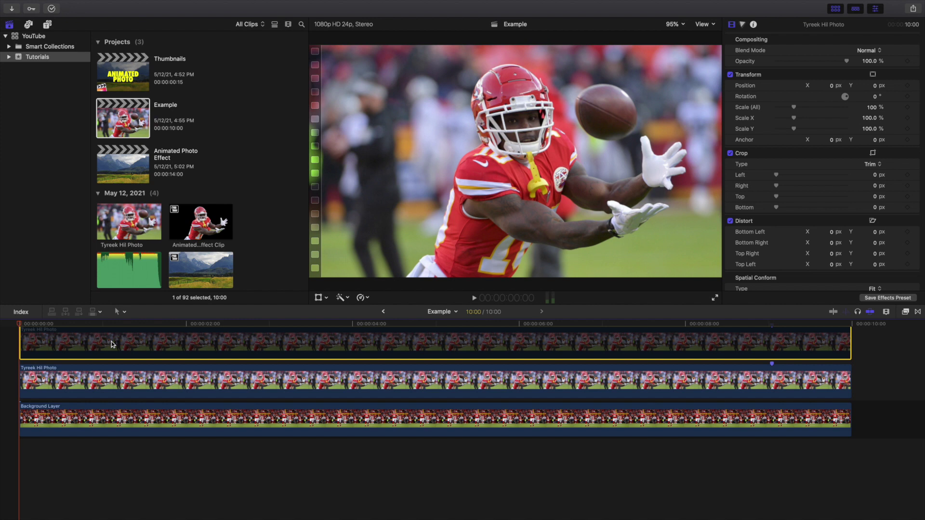
- Apply the Draw Mask effect from the Masks category to the enabled Tyreek Hil Photo clip
{"action": "left_click", "coordinate": [197, 384]}
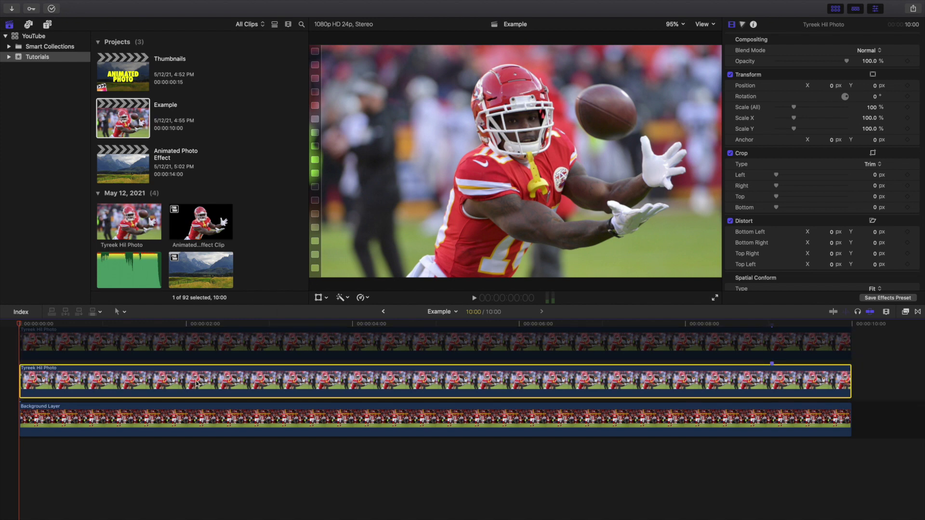
{"action": "left_click", "coordinate": [906, 311]}
{"action": "scroll", "coordinate": [751, 405], "scroll_direction": "down", "scroll_amount": 5}
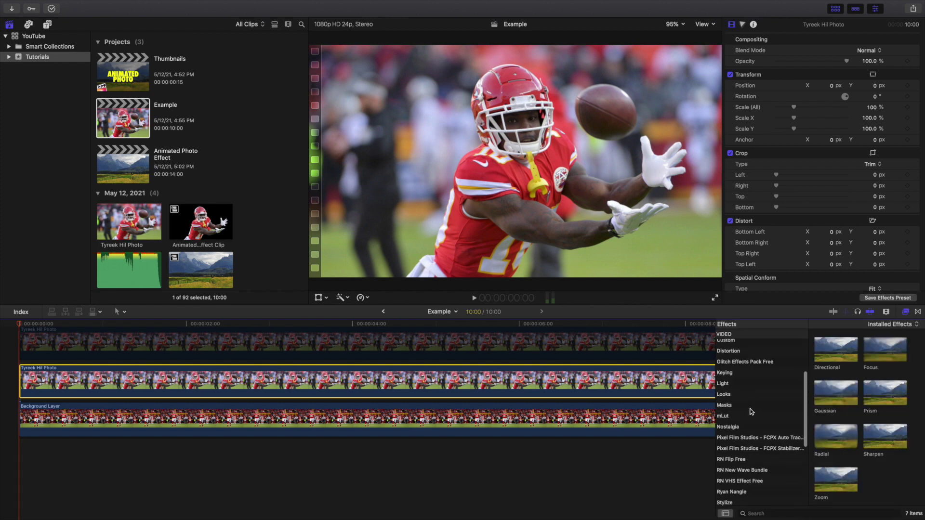
{"action": "left_click", "coordinate": [742, 404]}
{"action": "left_click_drag", "start_coordinate": [836, 350], "coordinate": [640, 382]}
{"action": "left_click", "coordinate": [906, 312]}
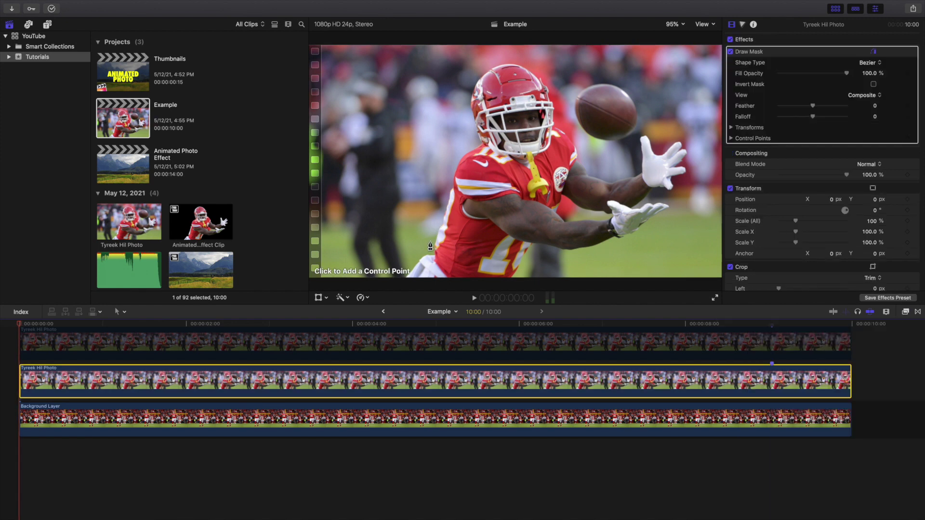
- Trace mask control points around the player from the jersey's lower back over the helmet, arms and gloves to the waist
{"action": "left_click", "coordinate": [431, 249]}
{"action": "left_click", "coordinate": [448, 185]}
{"action": "left_click", "coordinate": [476, 141]}
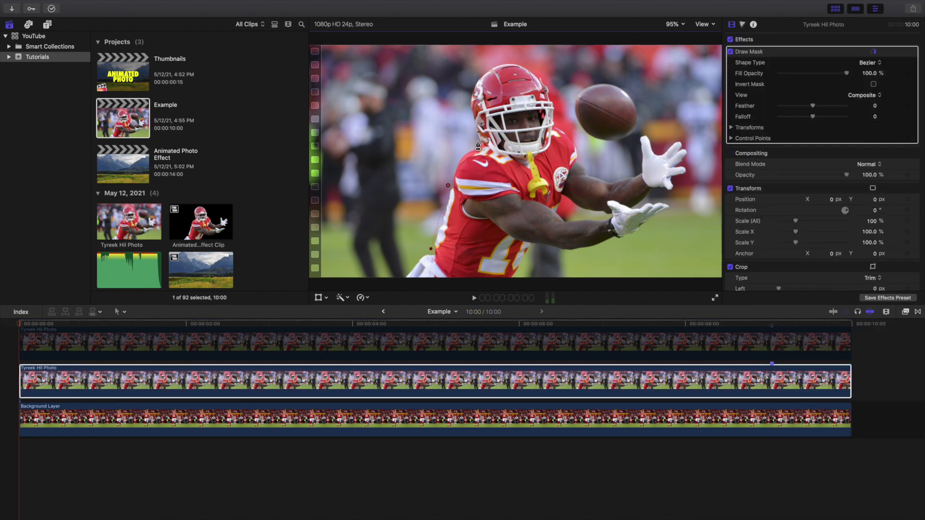
{"action": "left_click", "coordinate": [467, 110]}
{"action": "left_click", "coordinate": [479, 74]}
{"action": "left_click", "coordinate": [506, 59]}
{"action": "left_click", "coordinate": [540, 70]}
{"action": "left_click", "coordinate": [557, 111]}
{"action": "left_click", "coordinate": [564, 127]}
{"action": "left_click", "coordinate": [580, 153]}
{"action": "left_click", "coordinate": [591, 173]}
{"action": "left_click", "coordinate": [616, 177]}
{"action": "left_click", "coordinate": [640, 168]}
{"action": "left_click", "coordinate": [641, 135]}
{"action": "left_click", "coordinate": [658, 150]}
{"action": "left_click", "coordinate": [682, 139]}
{"action": "left_click", "coordinate": [690, 172]}
{"action": "left_click", "coordinate": [663, 193]}
{"action": "left_click", "coordinate": [639, 205]}
{"action": "left_click", "coordinate": [670, 208]}
{"action": "left_click", "coordinate": [609, 245]}
{"action": "left_click", "coordinate": [535, 247]}
{"action": "left_click", "coordinate": [520, 273]}
- Close the player's mask outline with control points below the frame edge, viewing at 50%, and fit the viewer again
{"action": "left_click", "coordinate": [673, 25]}
{"action": "left_click", "coordinate": [679, 64]}
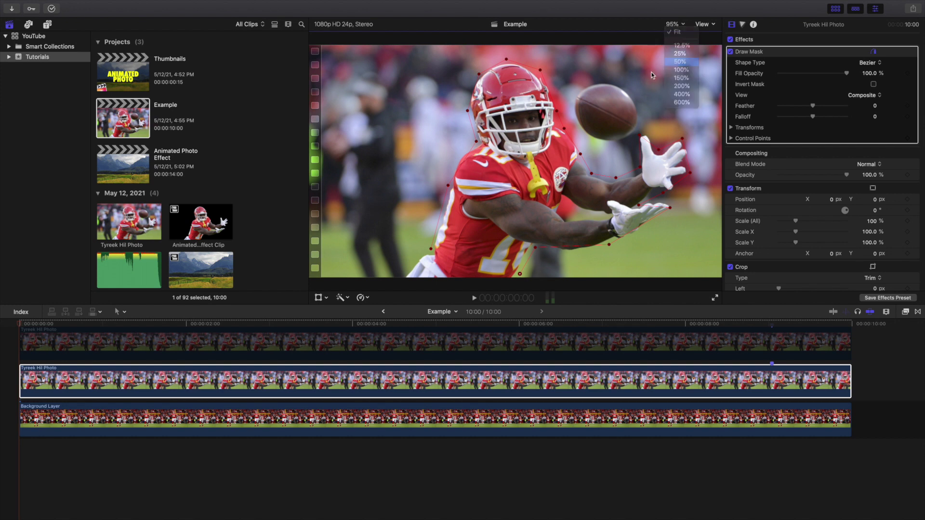
{"action": "left_click", "coordinate": [514, 232]}
{"action": "left_click", "coordinate": [455, 226]}
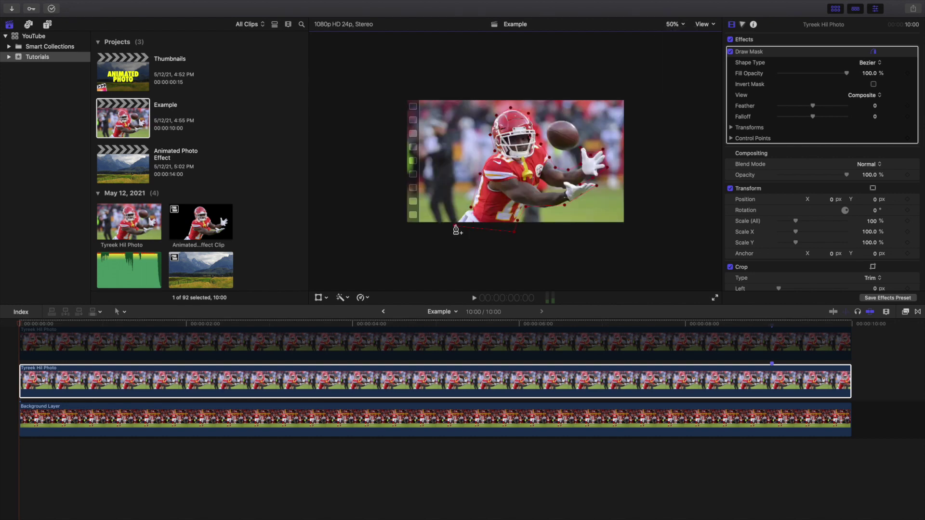
{"action": "left_click", "coordinate": [472, 209]}
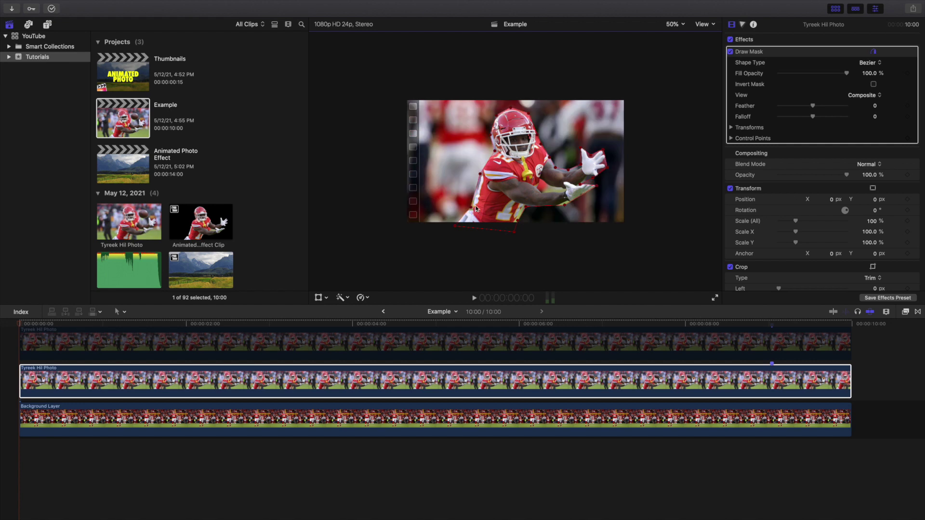
{"action": "left_click", "coordinate": [674, 25]}
{"action": "left_click", "coordinate": [676, 31]}
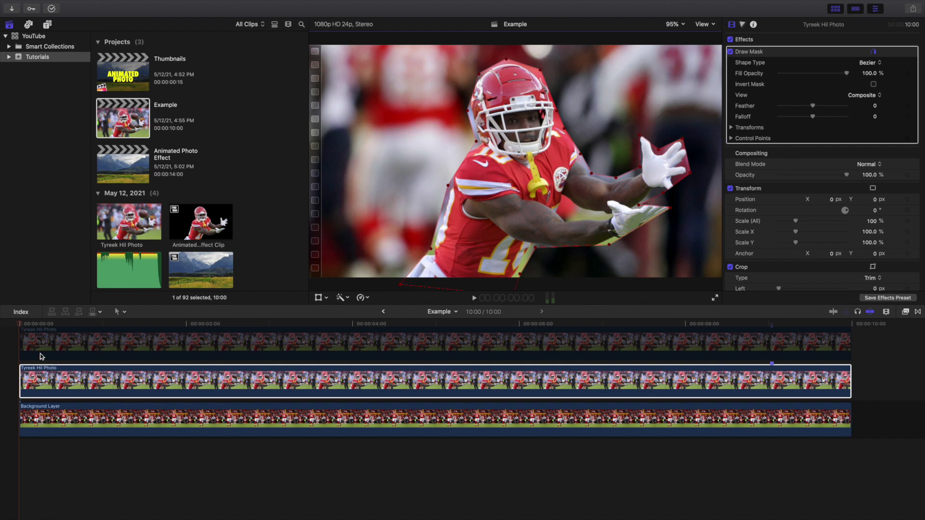
- Toggle the masked photo clip and the Background Layer off and on to check the player cutout
{"action": "left_click", "coordinate": [60, 380]}
{"action": "key", "text": "v"}
{"action": "key", "text": "v"}
{"action": "key", "text": "v"}
{"action": "key", "text": "v"}
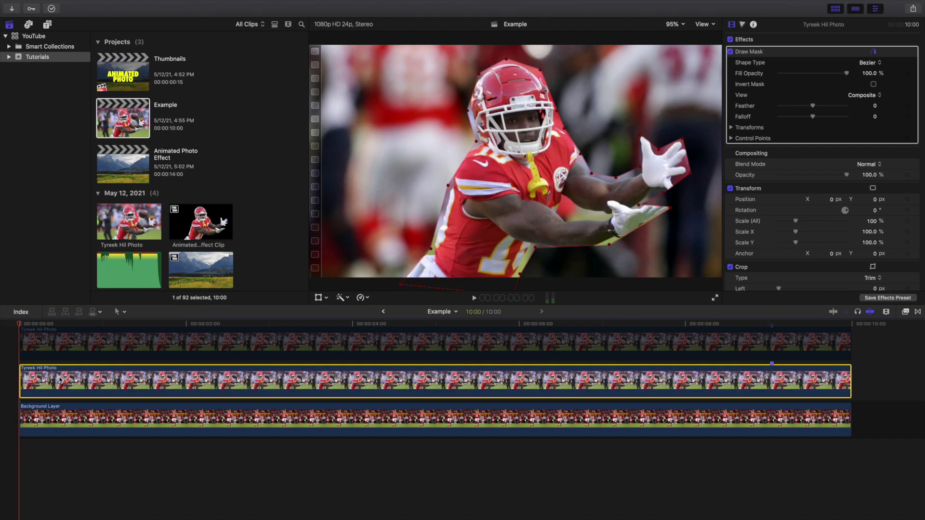
{"action": "left_click", "coordinate": [68, 426]}
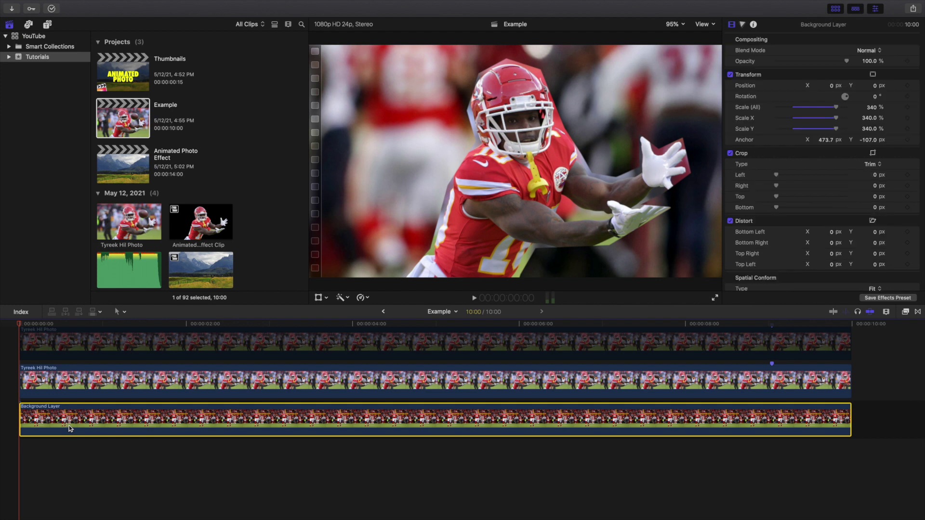
{"action": "key", "text": "v"}
{"action": "key", "text": "v"}
{"action": "key", "text": "v"}
{"action": "key", "text": "v"}
{"action": "key", "text": "v"}
{"action": "key", "text": "v"}
{"action": "key", "text": "v"}
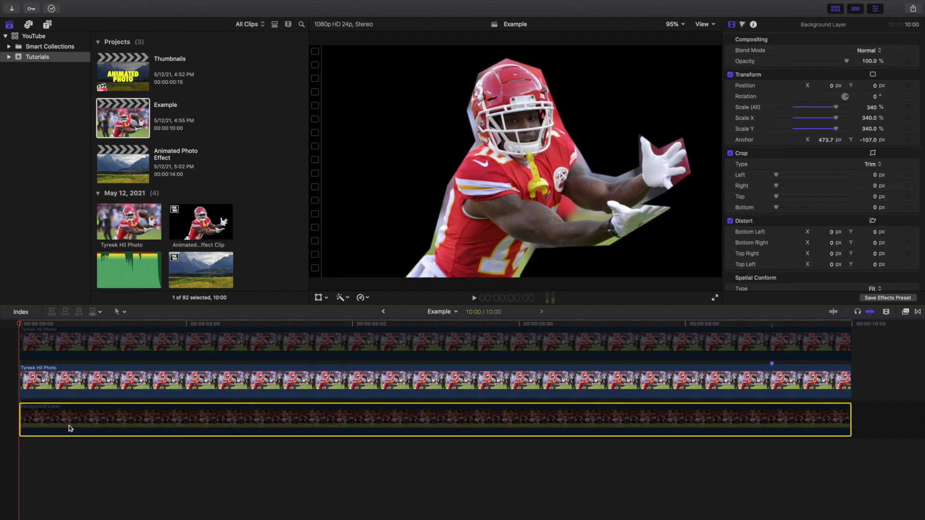
{"action": "key", "text": "v"}
{"action": "scroll", "coordinate": [77, 424], "scroll_direction": "up", "scroll_amount": 2}
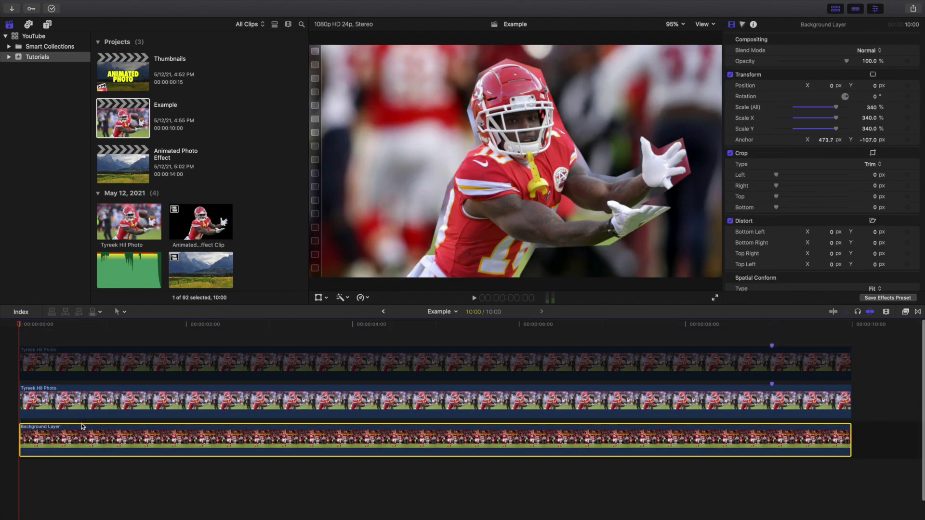
- Turn the masked Tyreek Hil Photo clip into a compound clip
{"action": "left_click", "coordinate": [75, 406]}
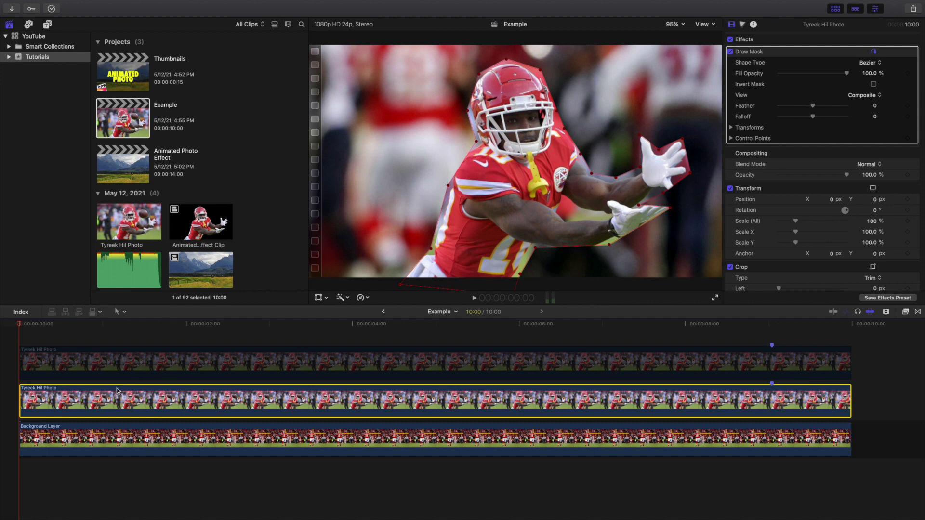
{"action": "key", "text": "alt+g"}
{"action": "key", "text": "Return"}
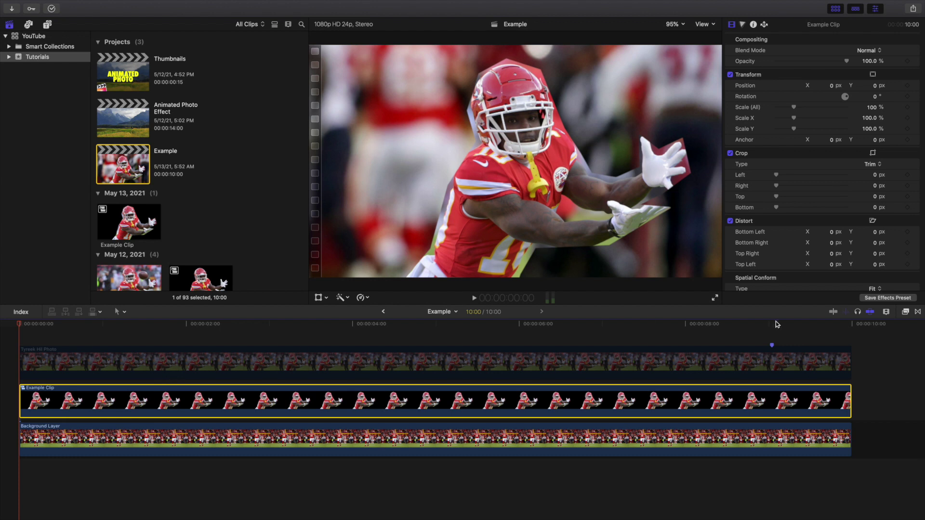
- Apply the Draw Mask effect to the Example Clip compound clip
{"action": "left_click", "coordinate": [906, 313]}
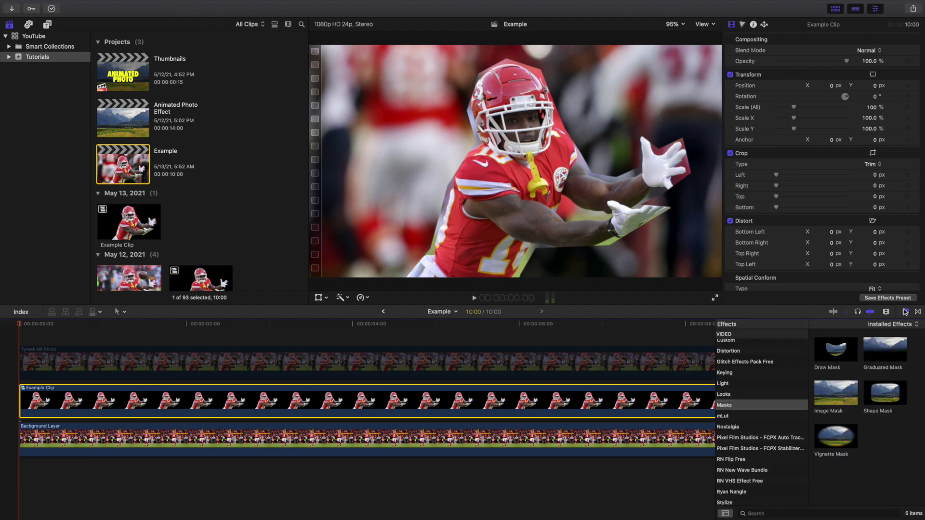
{"action": "mouse_move", "coordinate": [836, 349]}
{"action": "left_mouse_down"}
{"action": "mouse_move", "coordinate": [681, 392]}
{"action": "mouse_move", "coordinate": [703, 381]}
{"action": "left_mouse_up"}
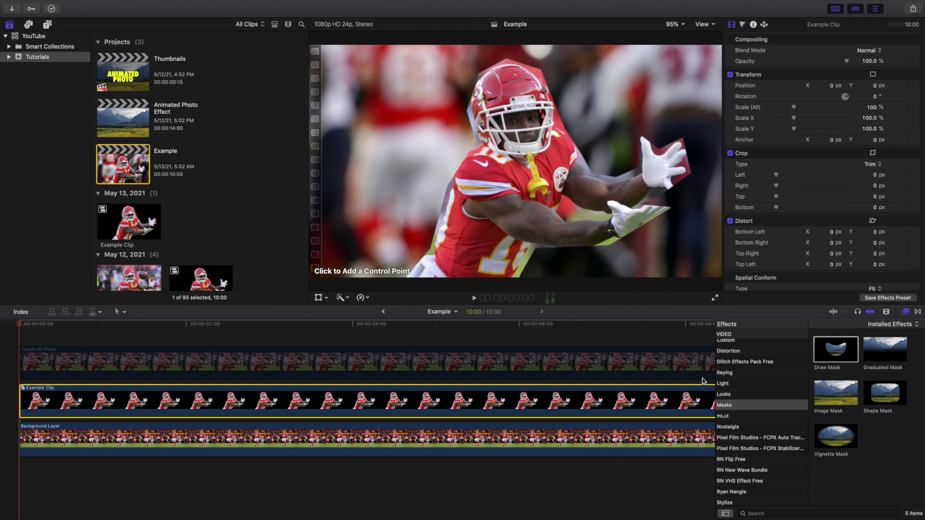
{"action": "left_click", "coordinate": [907, 315]}
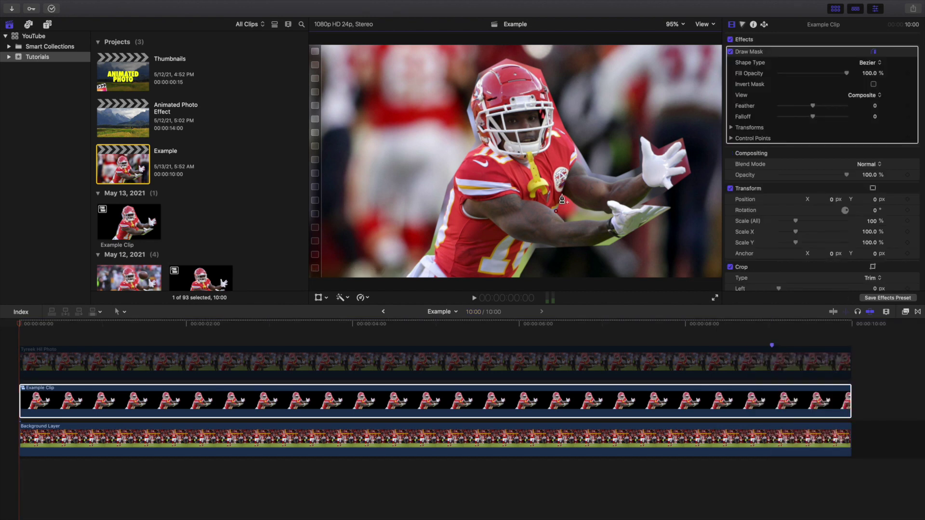
- Draw a closed mask around the gap between the player's arms and invert it to cut that area out
{"action": "left_click", "coordinate": [580, 209]}
{"action": "left_click", "coordinate": [612, 213]}
{"action": "left_click", "coordinate": [604, 219]}
{"action": "left_click", "coordinate": [556, 210]}
{"action": "left_click", "coordinate": [566, 222]}
{"action": "left_click", "coordinate": [556, 212]}
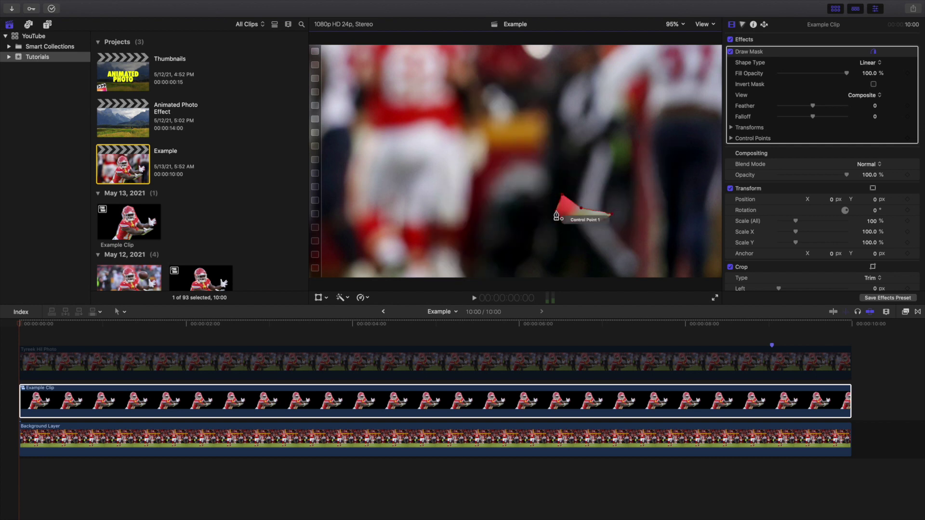
{"action": "left_click", "coordinate": [873, 84]}
{"action": "left_click", "coordinate": [9, 348]}
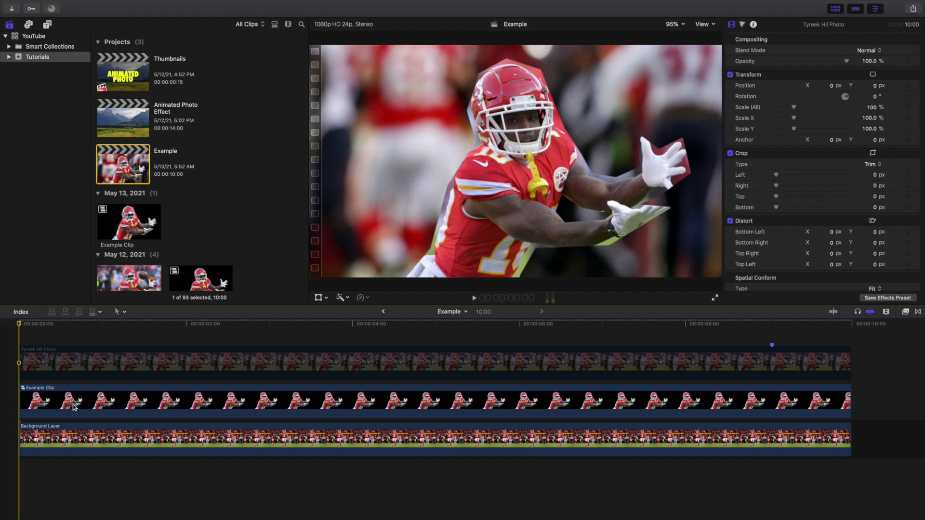
- Toggle the Background Layer off and on repeatedly to check the gap cut out between the player's arms
{"action": "left_click", "coordinate": [79, 428]}
{"action": "key", "text": "v"}
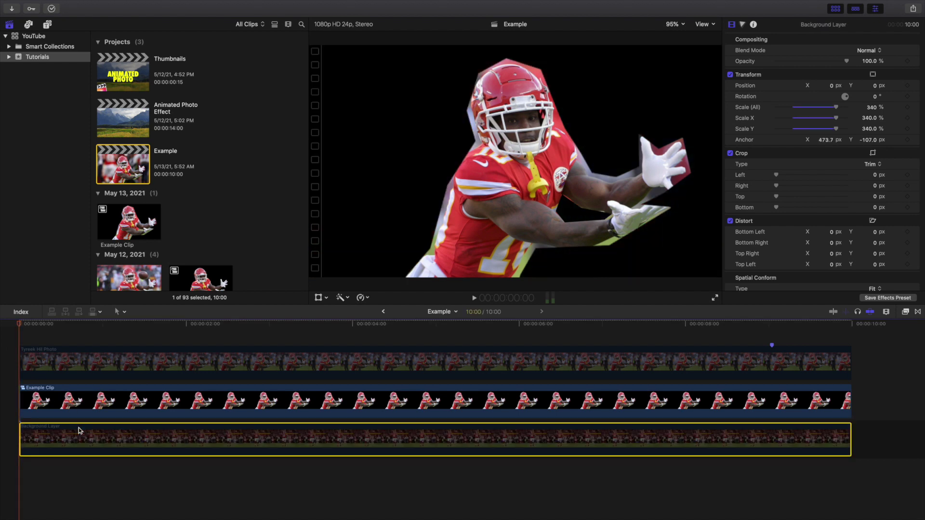
{"action": "key", "text": "v"}
{"action": "key", "text": "v"}
{"action": "key", "text": "v"}
{"action": "key", "text": "v"}
{"action": "key", "text": "v"}
{"action": "key", "text": "v"}
{"action": "key", "text": "v"}
{"action": "key", "text": "v"}
{"action": "key", "text": "v"}
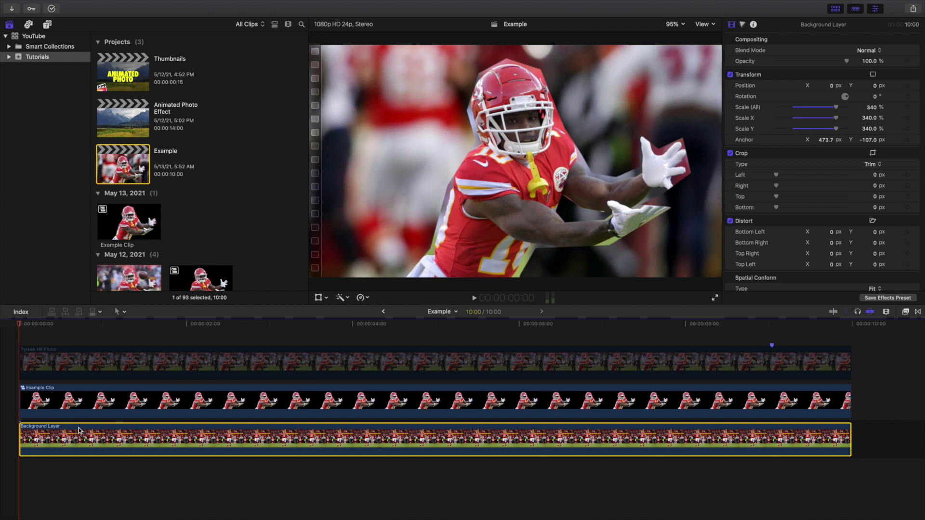
- Toggle the Background Layer off and on to recheck the cutout, and select the disabled Tyreek Hil Photo clip
{"action": "key", "text": "v"}
{"action": "key", "text": "v"}
{"action": "left_click", "coordinate": [93, 360]}
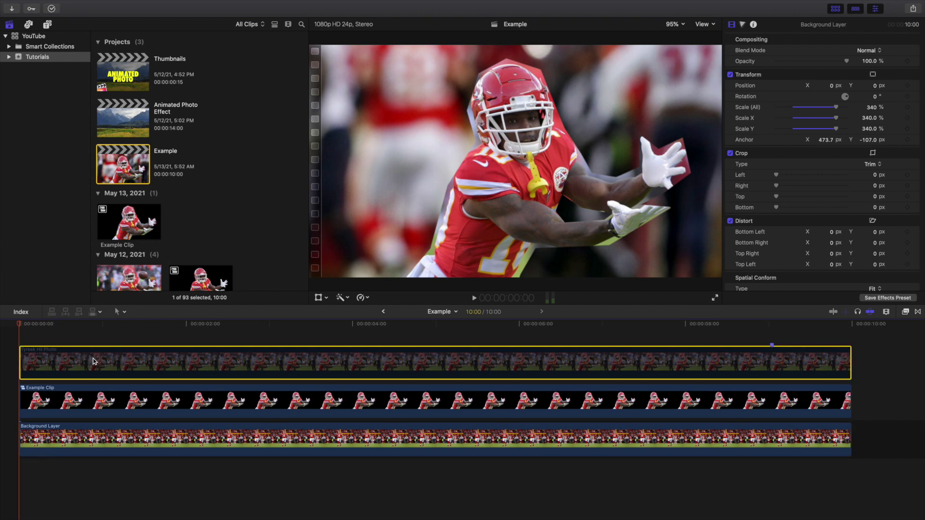
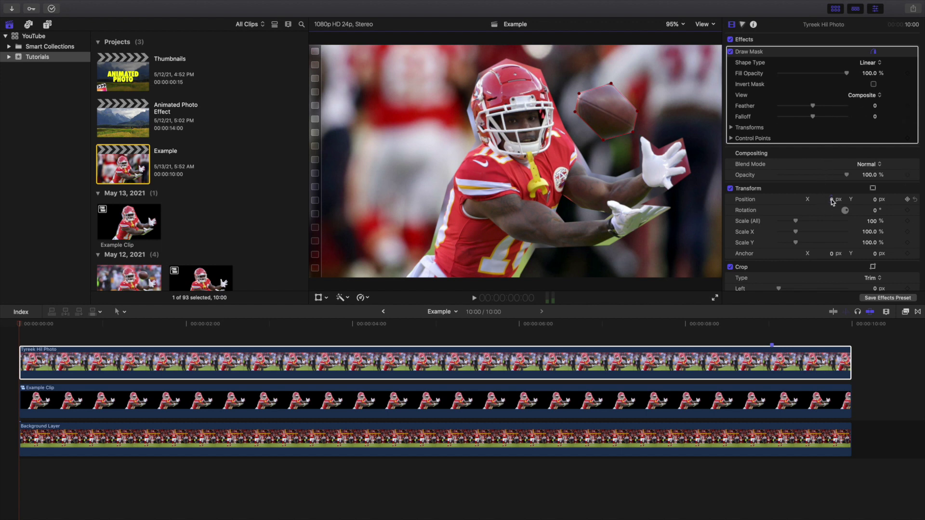
- Try shifting the masked football's X position and undo the shift
{"action": "mouse_move", "coordinate": [832, 201]}
{"action": "left_mouse_down"}
{"action": "mouse_move", "coordinate": [752, 202]}
{"action": "mouse_move", "coordinate": [832, 201]}
{"action": "left_mouse_up"}
{"action": "key", "text": "super+z"}
- Show the Transform controls for the masked Tyreek Hil Photo clip and duplicate the clip onto a layer above
{"action": "left_click", "coordinate": [318, 297]}
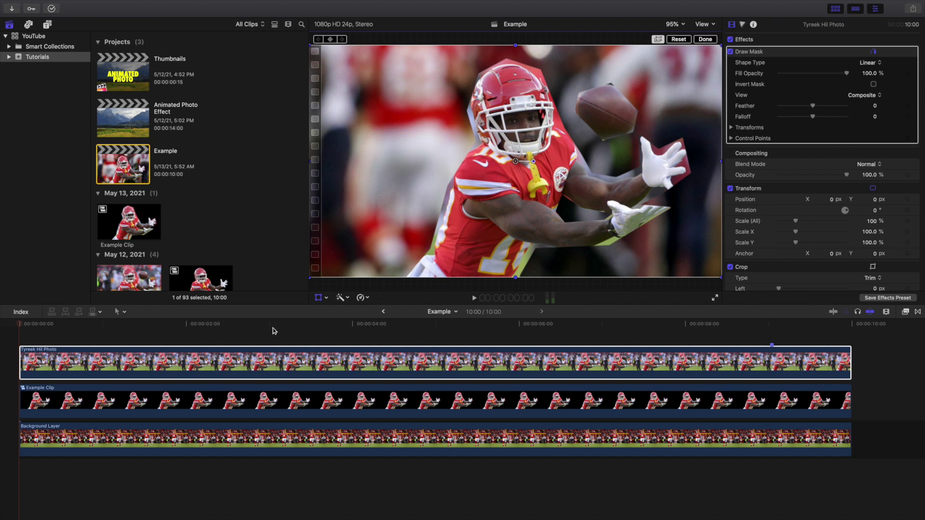
{"action": "left_click", "coordinate": [252, 364]}
{"action": "left_click_drag", "start_coordinate": [252, 364], "coordinate": [284, 355]}
{"action": "left_click", "coordinate": [277, 357]}
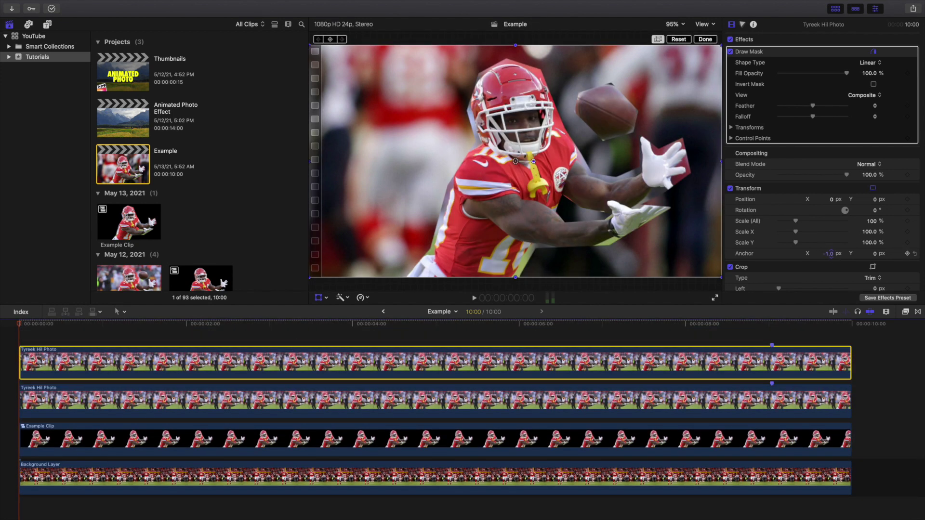
- Set the duplicate clip's anchor to X 434.8 px, Y 221.4 px and test its scaling around the football
{"action": "mouse_move", "coordinate": [829, 254]}
{"action": "left_mouse_down"}
{"action": "mouse_move", "coordinate": [875, 254]}
{"action": "mouse_move", "coordinate": [826, 254]}
{"action": "left_mouse_up"}
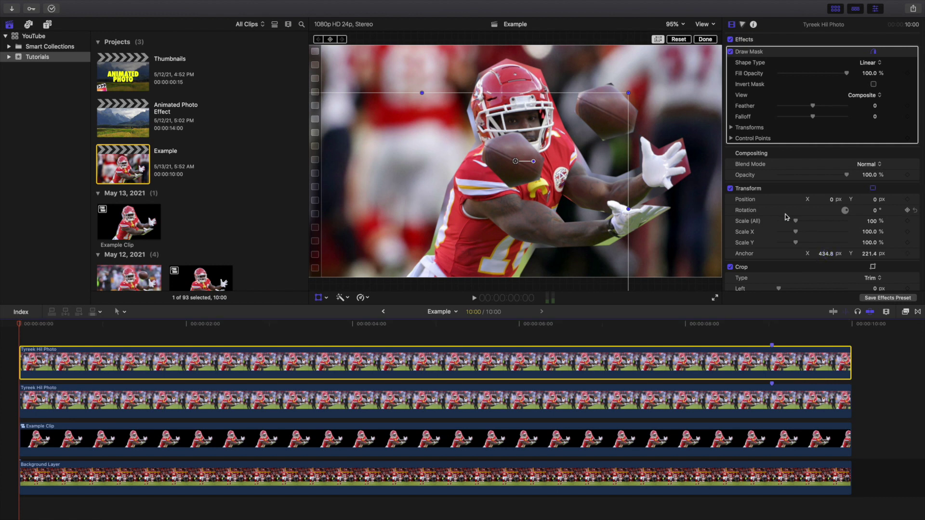
{"action": "left_click_drag", "start_coordinate": [795, 220], "coordinate": [786, 220]}
{"action": "left_click_drag", "start_coordinate": [833, 199], "coordinate": [834, 200]}
{"action": "left_click", "coordinate": [915, 221]}
- Move the duplicate football over the original at X 435.8 px, Y 224.6 px and delete the original Tyreek Hil Photo clip
{"action": "left_click_drag", "start_coordinate": [510, 182], "coordinate": [603, 133]}
{"action": "left_click", "coordinate": [152, 399]}
{"action": "key", "text": "Delete"}
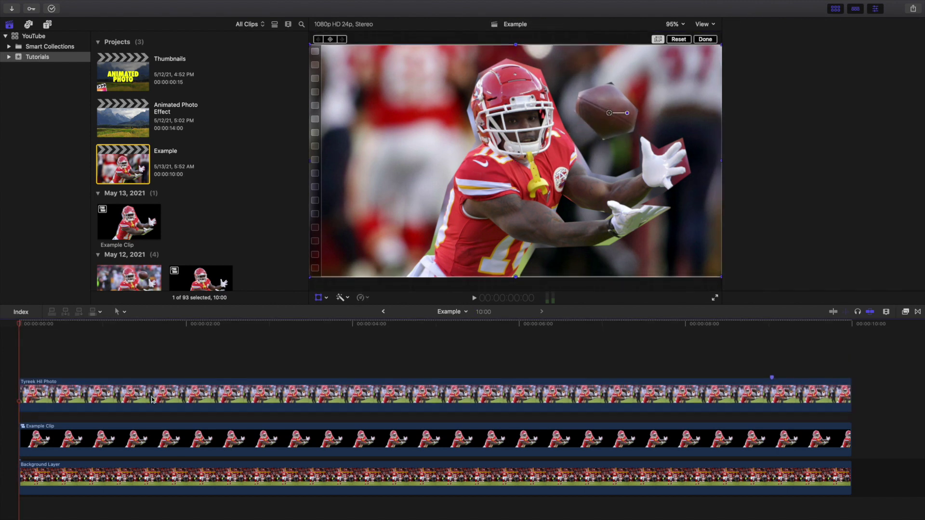
{"action": "scroll", "coordinate": [200, 407], "scroll_direction": "down", "scroll_amount": 2}
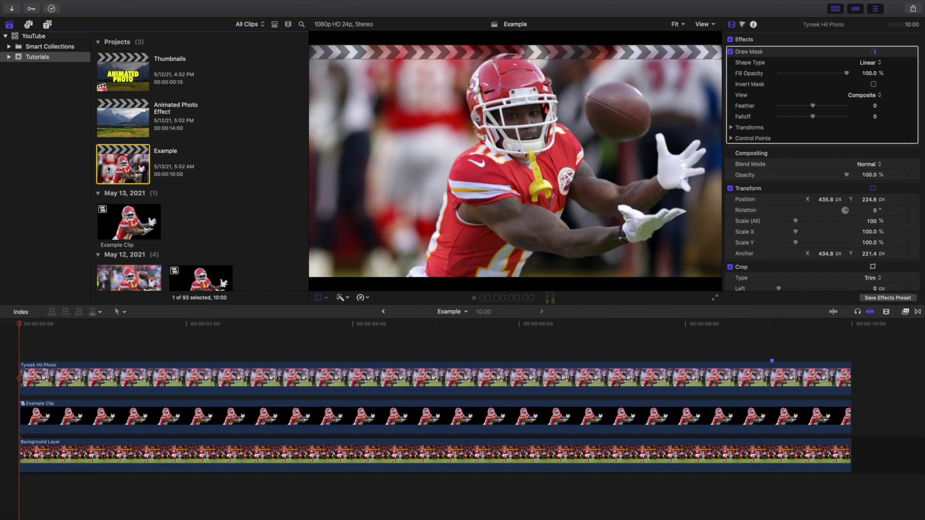
- Try scaling the Example Clip to 118% and shifting the football clip's X position, and close the Transform controls
{"action": "left_click", "coordinate": [66, 376]}
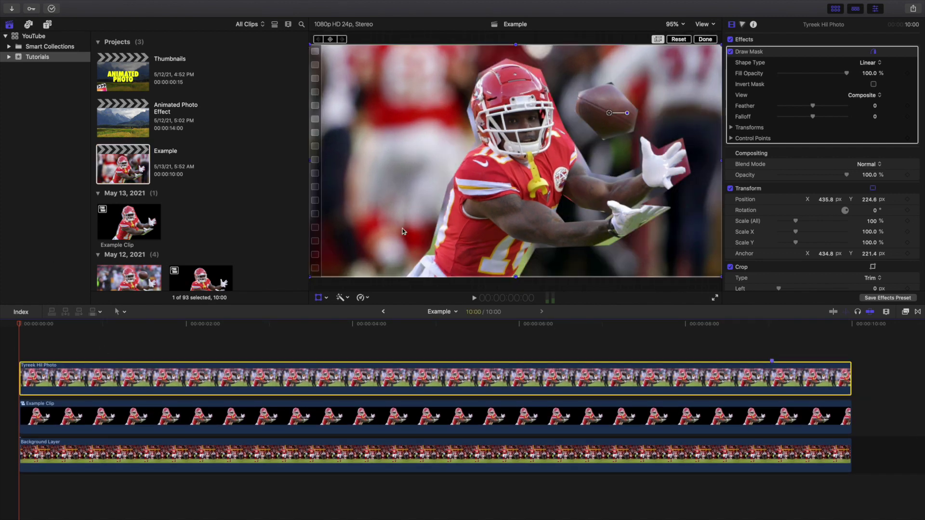
{"action": "left_click", "coordinate": [190, 419]}
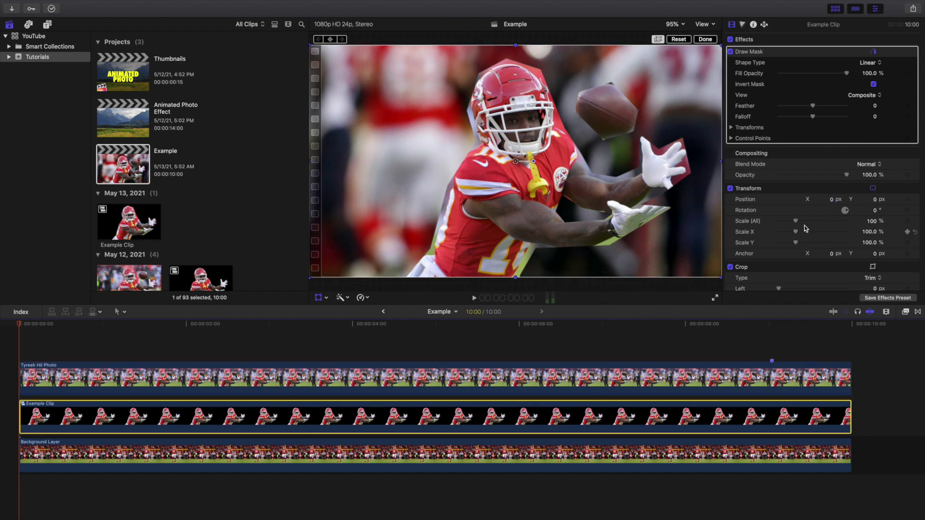
{"action": "mouse_move", "coordinate": [796, 221]}
{"action": "left_mouse_down"}
{"action": "mouse_move", "coordinate": [807, 221]}
{"action": "mouse_move", "coordinate": [799, 223]}
{"action": "left_mouse_up"}
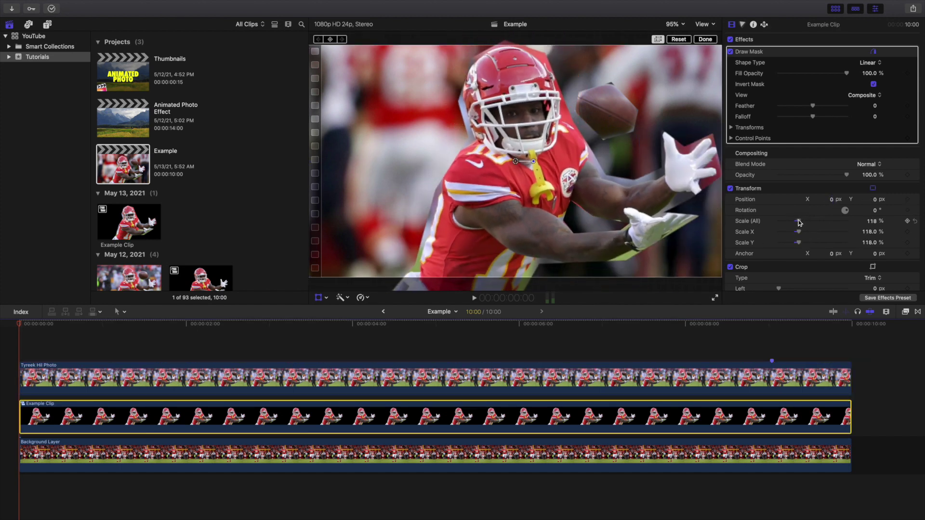
{"action": "left_click", "coordinate": [564, 375]}
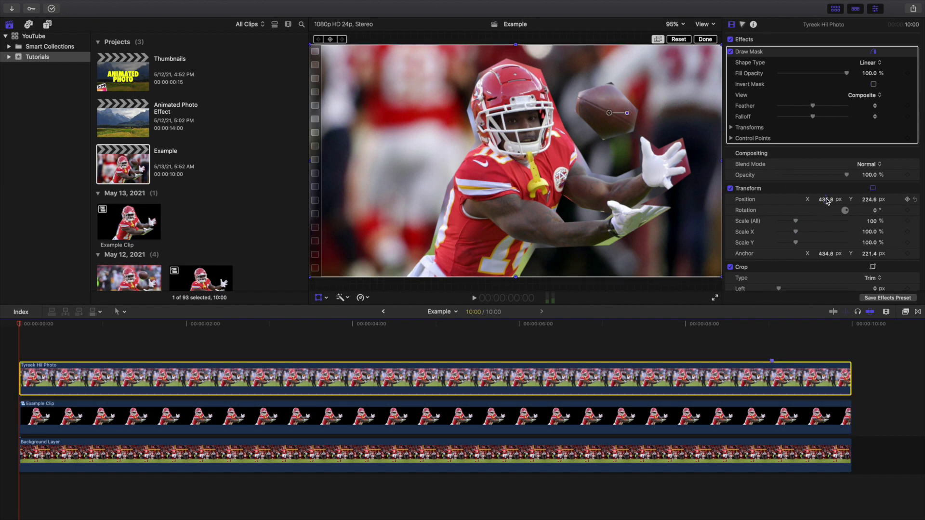
{"action": "mouse_move", "coordinate": [827, 201]}
{"action": "left_mouse_down"}
{"action": "mouse_move", "coordinate": [819, 201]}
{"action": "mouse_move", "coordinate": [834, 201]}
{"action": "left_mouse_up"}
{"action": "left_click", "coordinate": [702, 39]}
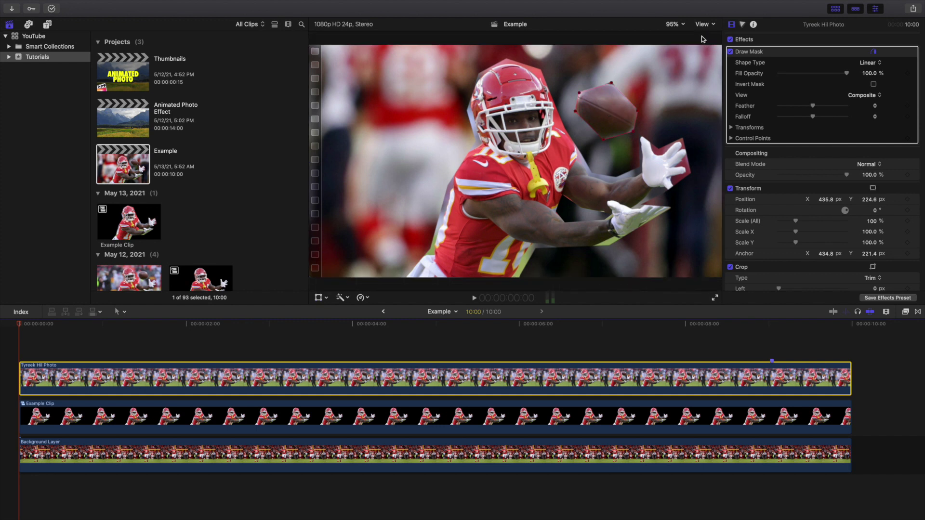
- Rename the Tyreek Hil Photo clip as Football
{"action": "right_click", "coordinate": [127, 376]}
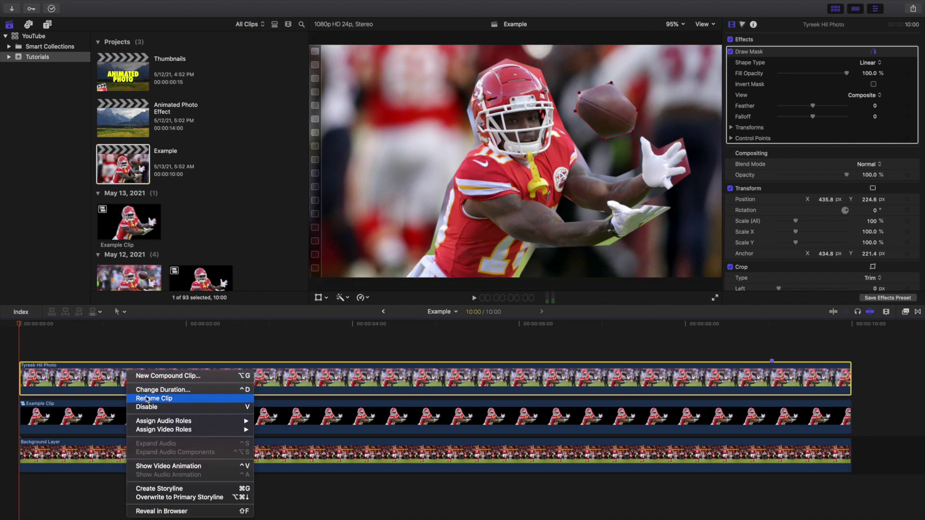
{"action": "left_click", "coordinate": [146, 396]}
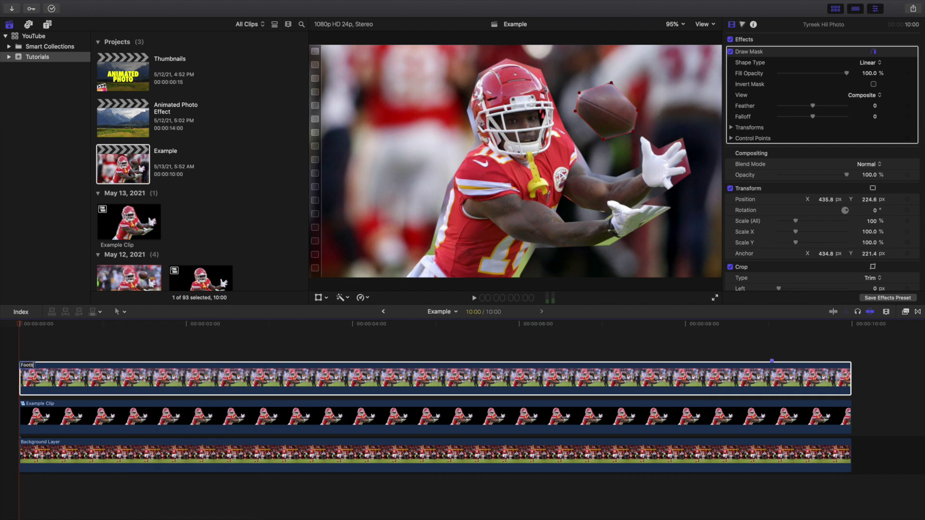
{"action": "key", "text": "Return"}
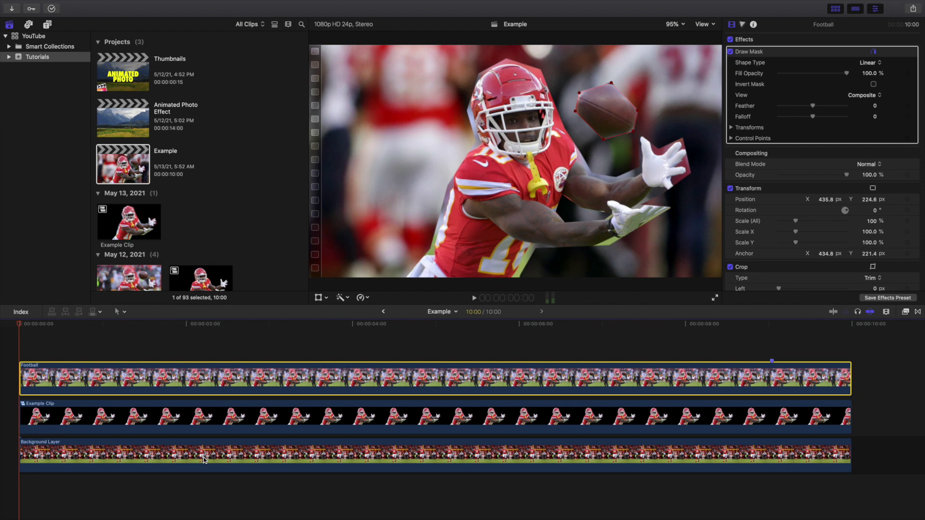
- Keyframe the Background Layer's scale from 340% at the start to 290% at the 9:01 marker
{"action": "left_click", "coordinate": [85, 453]}
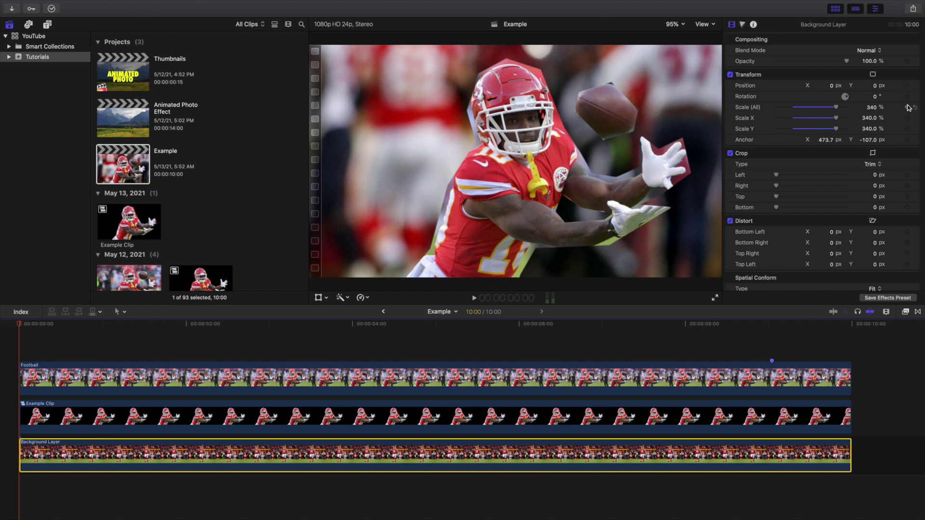
{"action": "left_click", "coordinate": [773, 340]}
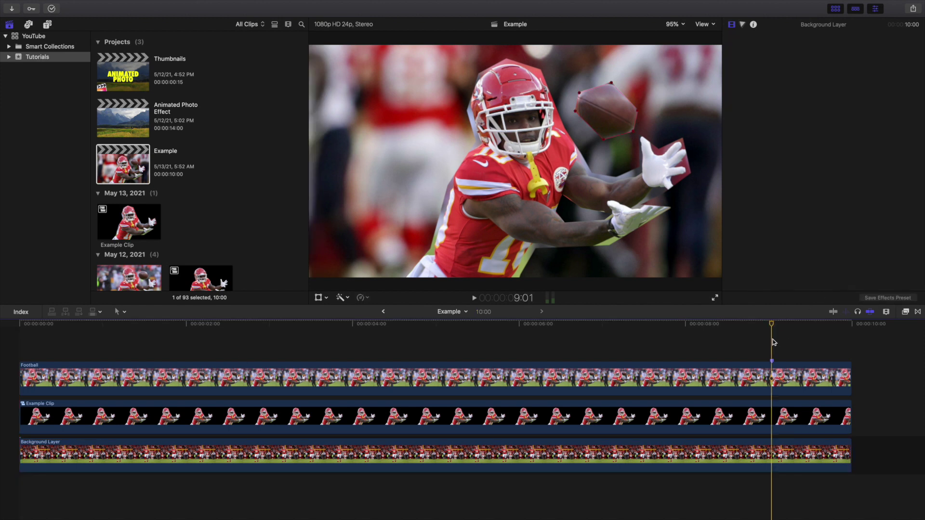
{"action": "left_click", "coordinate": [774, 448]}
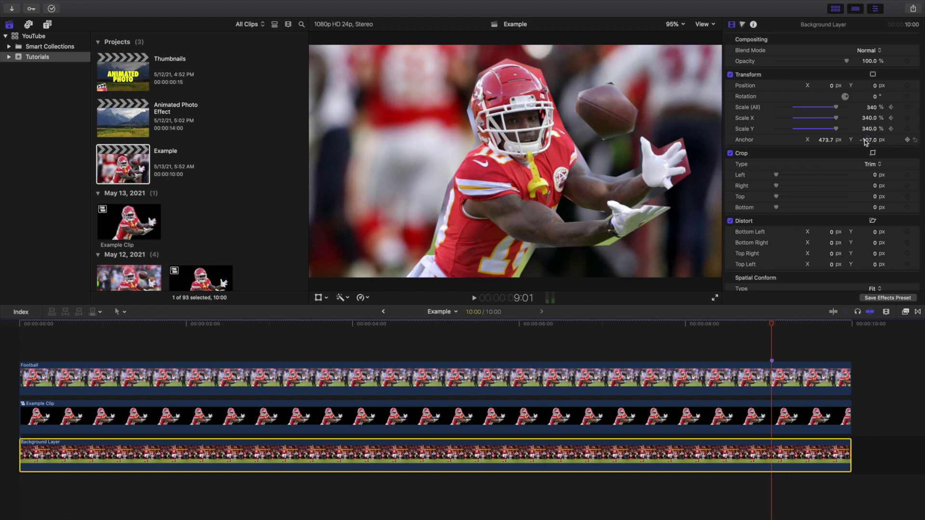
{"action": "left_click", "coordinate": [872, 107]}
{"action": "type", "text": "2"}
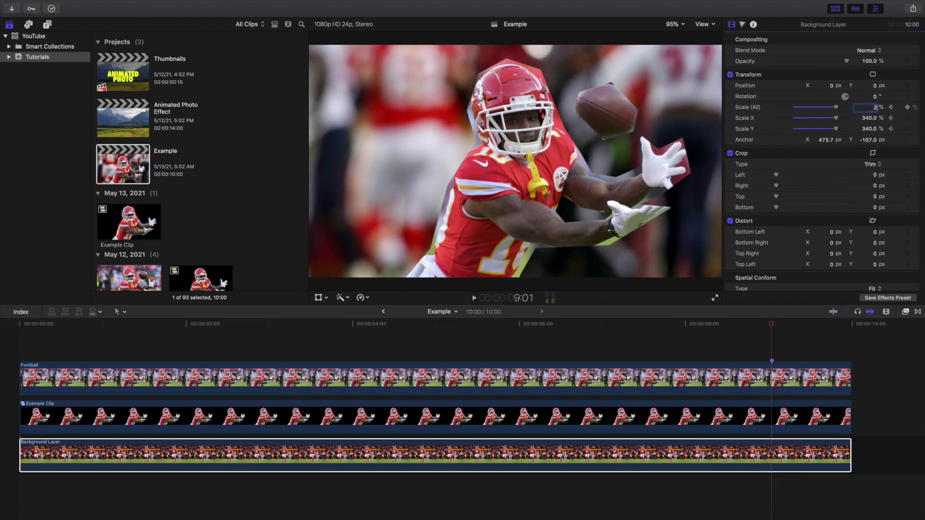
{"action": "type", "text": "90"}
{"action": "key", "text": "Return"}
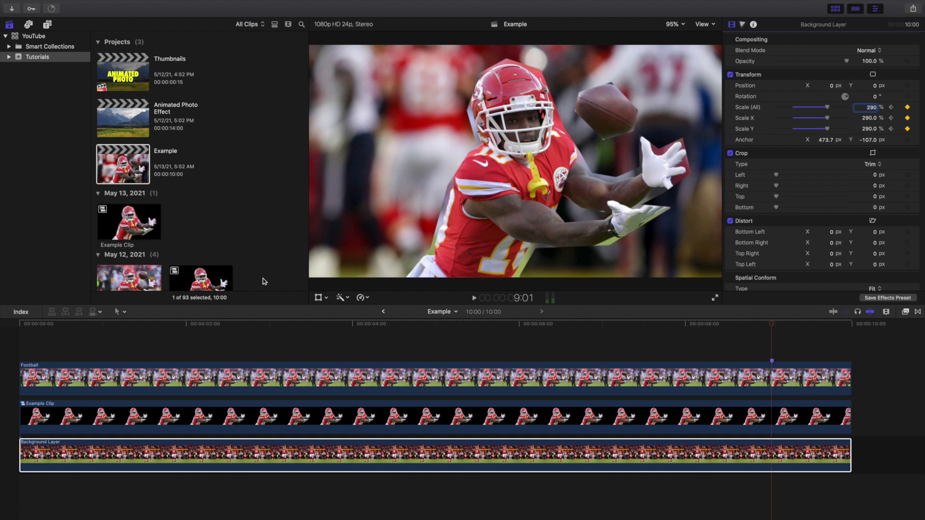
- Play the timeline from the start to check the Background Layer's zoom
{"action": "left_click", "coordinate": [10, 351]}
{"action": "left_click", "coordinate": [435, 110]}
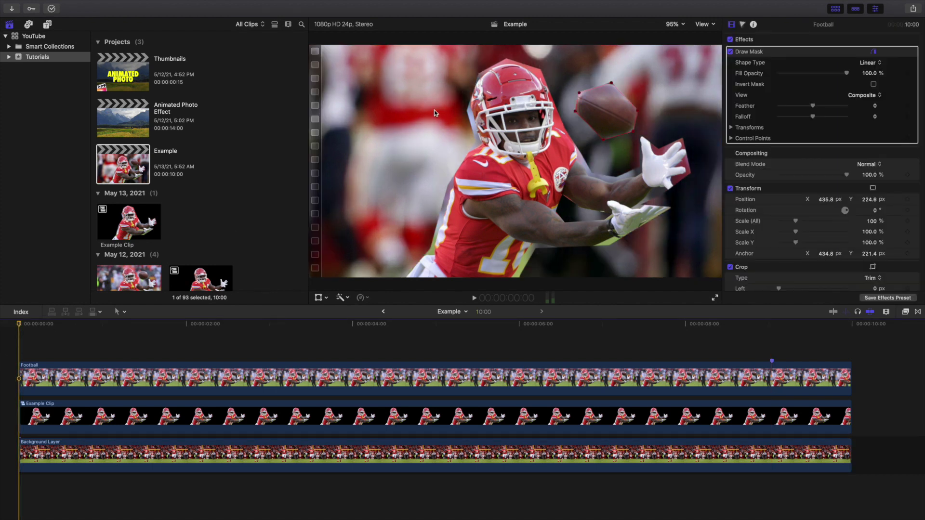
{"action": "key", "text": "space"}
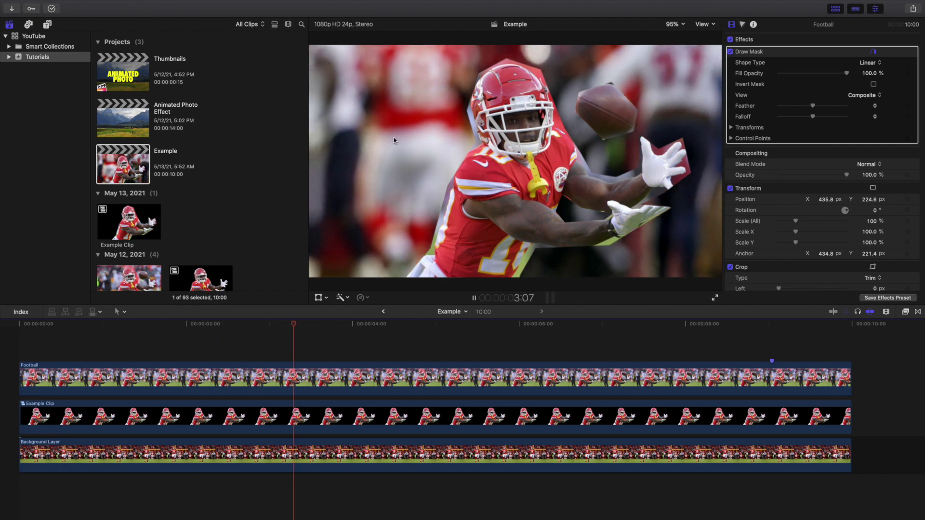
{"action": "left_click", "coordinate": [20, 342]}
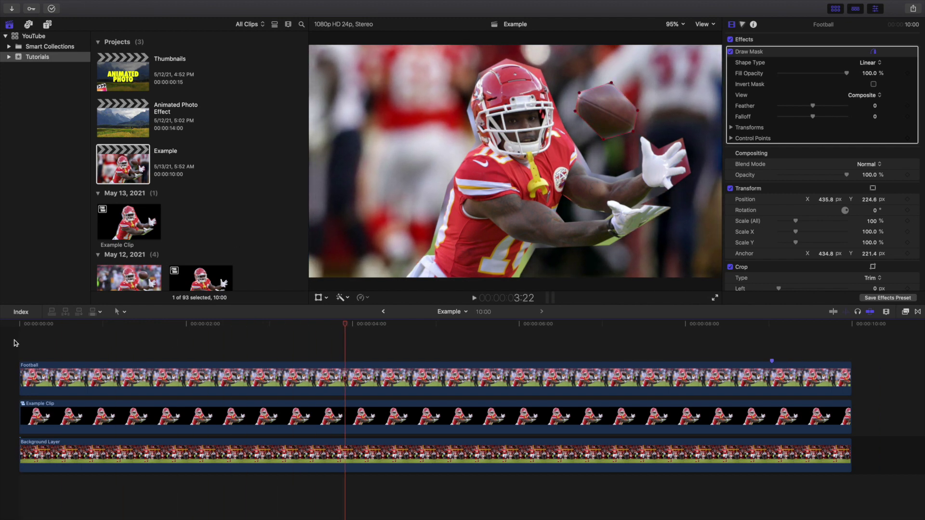
- Keyframe the Example Clip's scale from 100% at the start to 115% at the 9:01 marker
{"action": "left_click", "coordinate": [114, 418]}
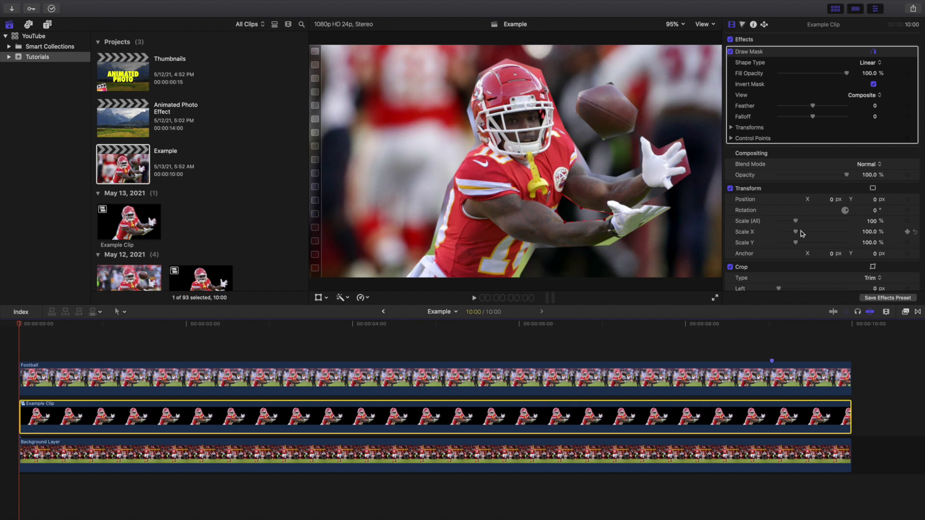
{"action": "left_click", "coordinate": [908, 221]}
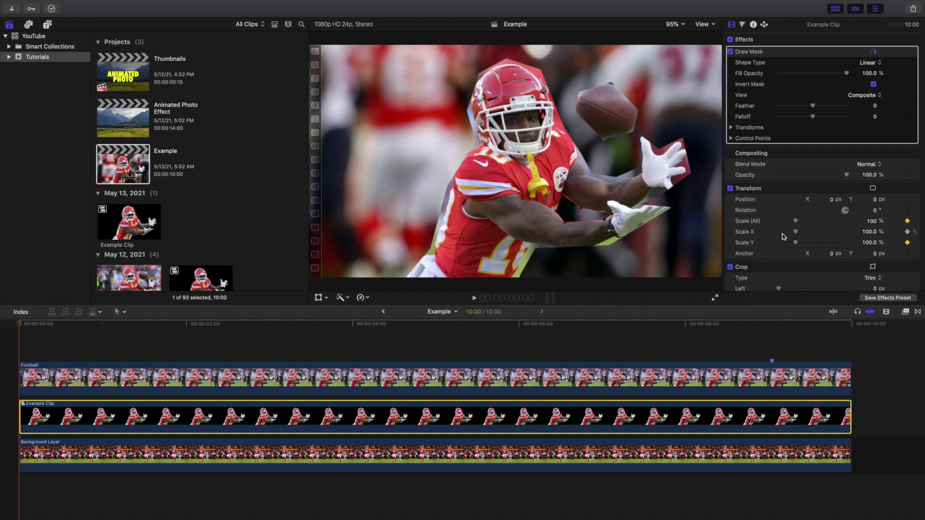
{"action": "left_click", "coordinate": [773, 348]}
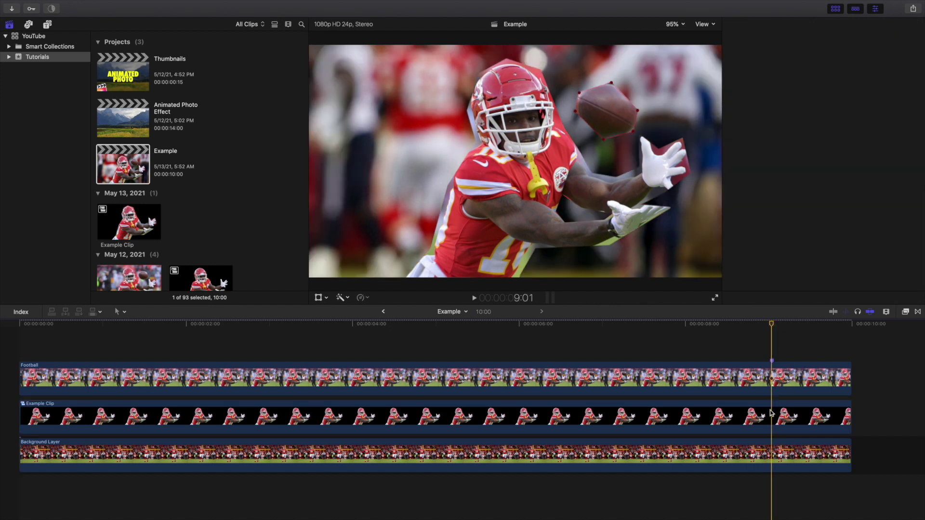
{"action": "left_click", "coordinate": [771, 413]}
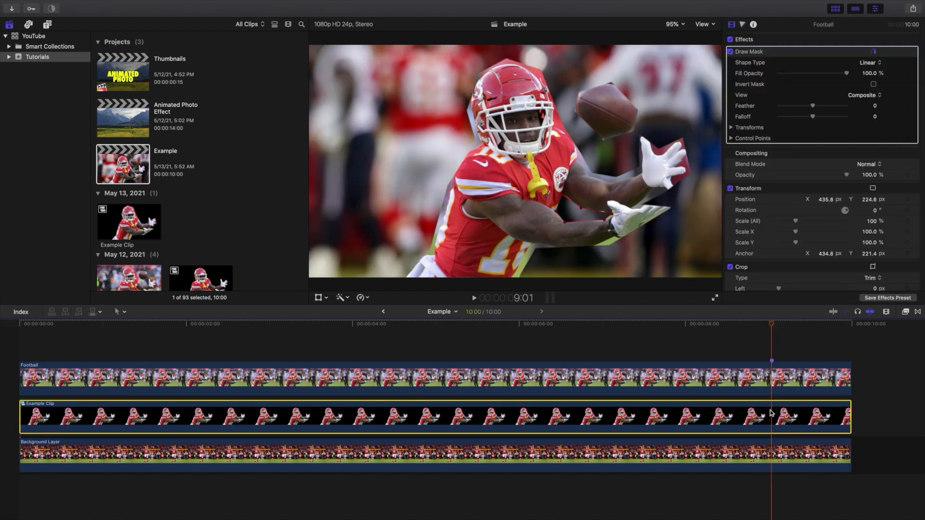
{"action": "left_click", "coordinate": [872, 222]}
{"action": "type", "text": "11"}
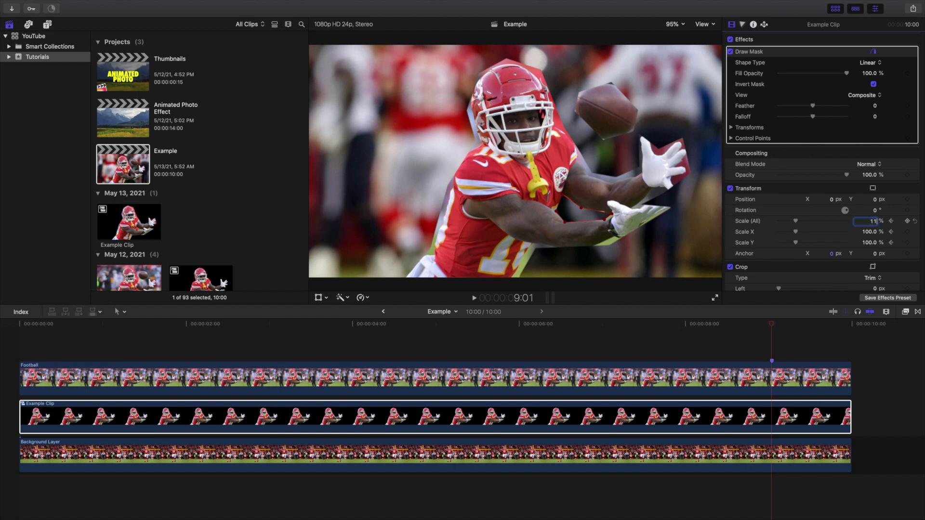
{"action": "type", "text": "5"}
{"action": "key", "text": "Return"}
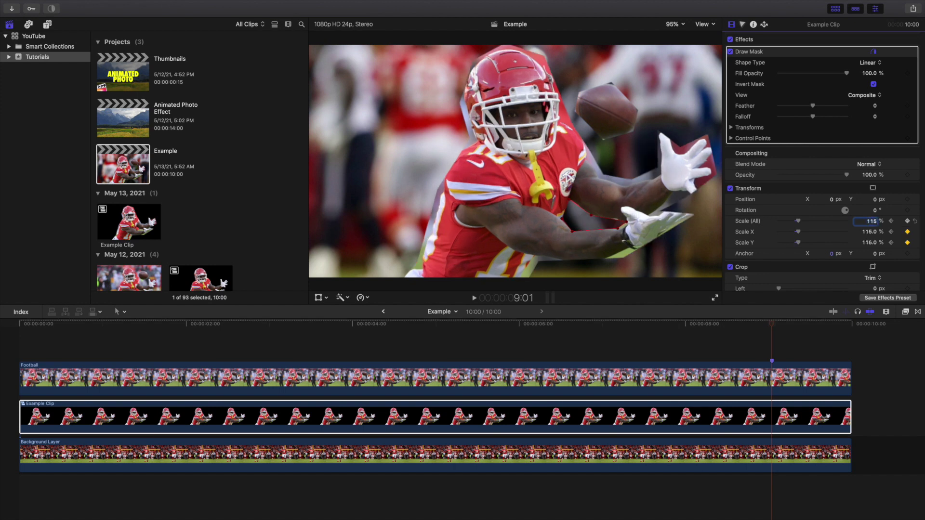
- Play the timeline from the start to check the player's zoom against the background
{"action": "left_click", "coordinate": [8, 358]}
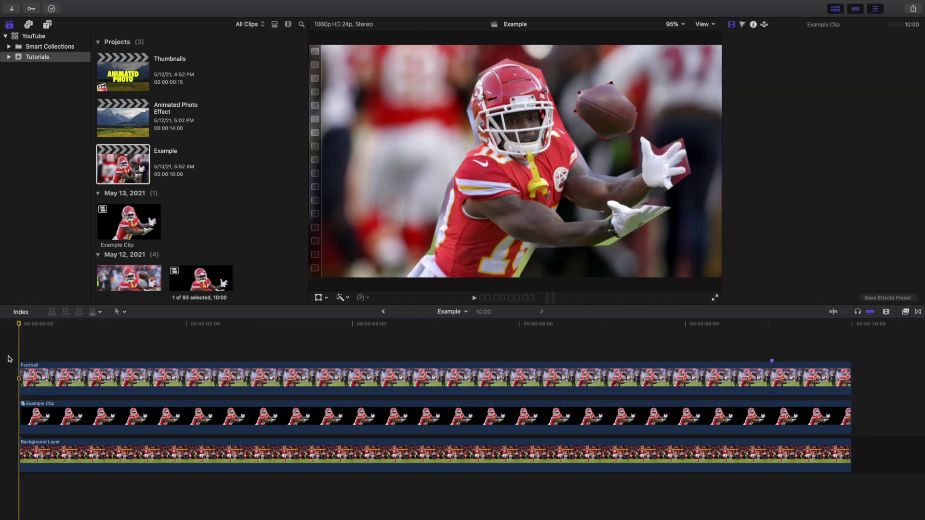
{"action": "key", "text": "space"}
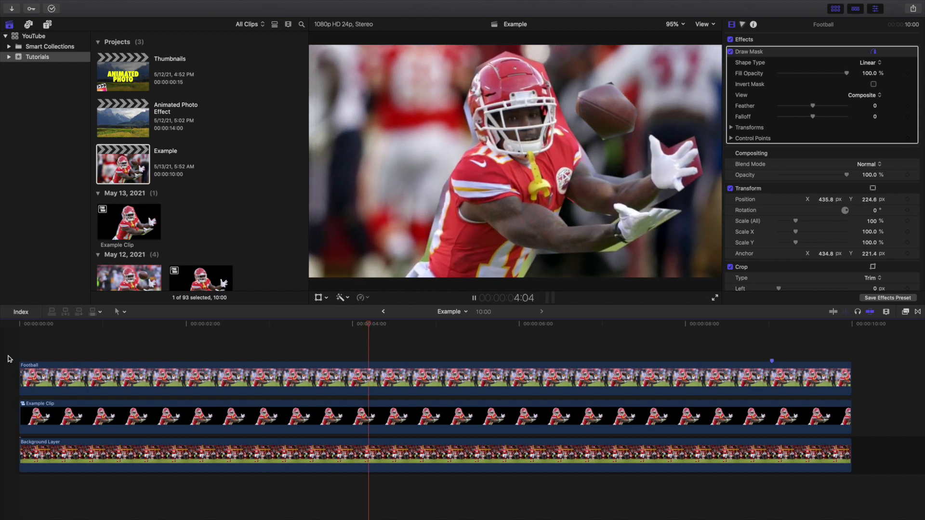
{"action": "left_click", "coordinate": [7, 358]}
- Add a 100% scale keyframe to the Football clip at the start and set its X position to 335 px
{"action": "left_click", "coordinate": [56, 379]}
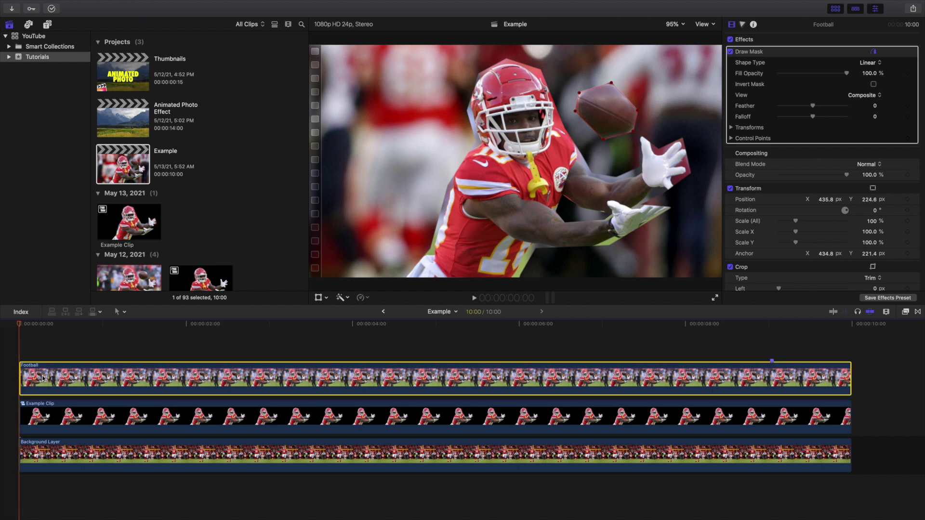
{"action": "left_click", "coordinate": [908, 221]}
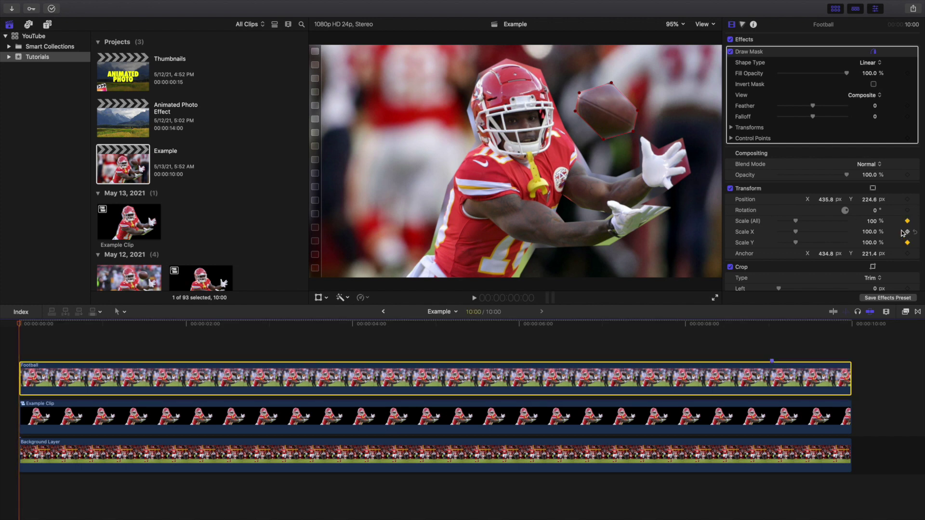
{"action": "left_click", "coordinate": [823, 199]}
{"action": "type", "text": "33"}
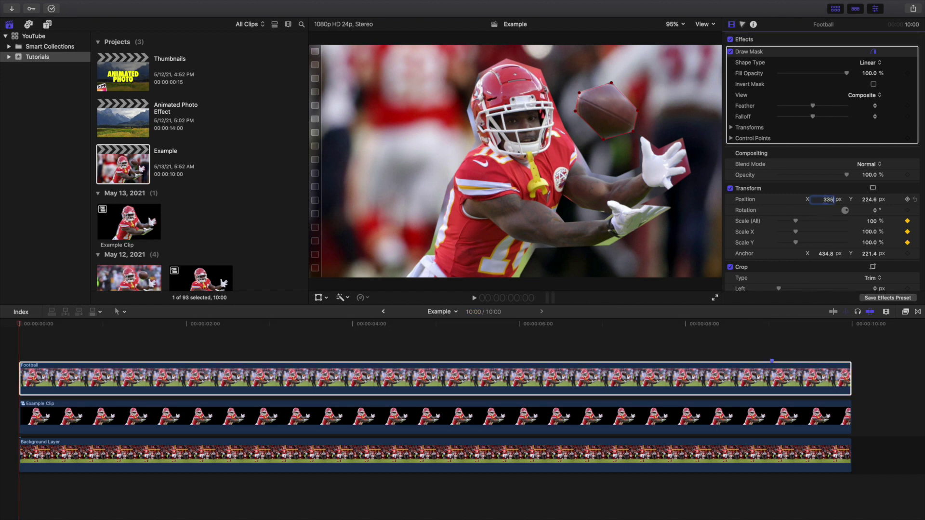
{"action": "type", "text": "5"}
{"action": "key", "text": "Return"}
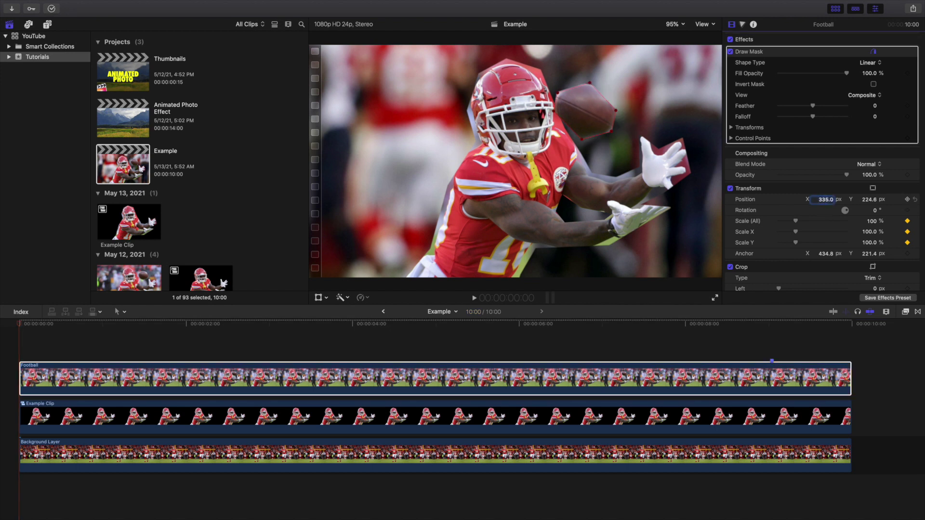
- Add a position keyframe to the Football clip at the start and a 115% scale keyframe at the 9:01 marker
{"action": "left_click", "coordinate": [908, 200]}
{"action": "left_click", "coordinate": [771, 343]}
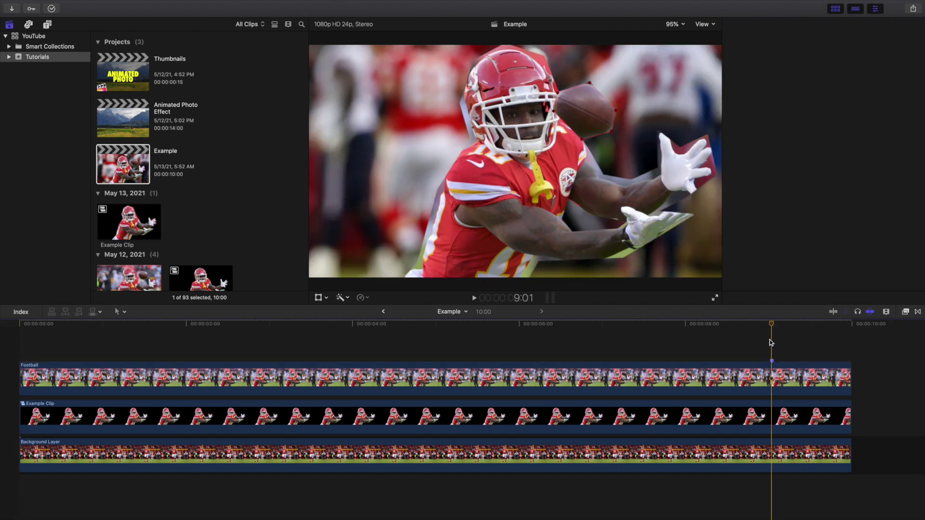
{"action": "left_click", "coordinate": [772, 381]}
{"action": "left_click", "coordinate": [774, 410]}
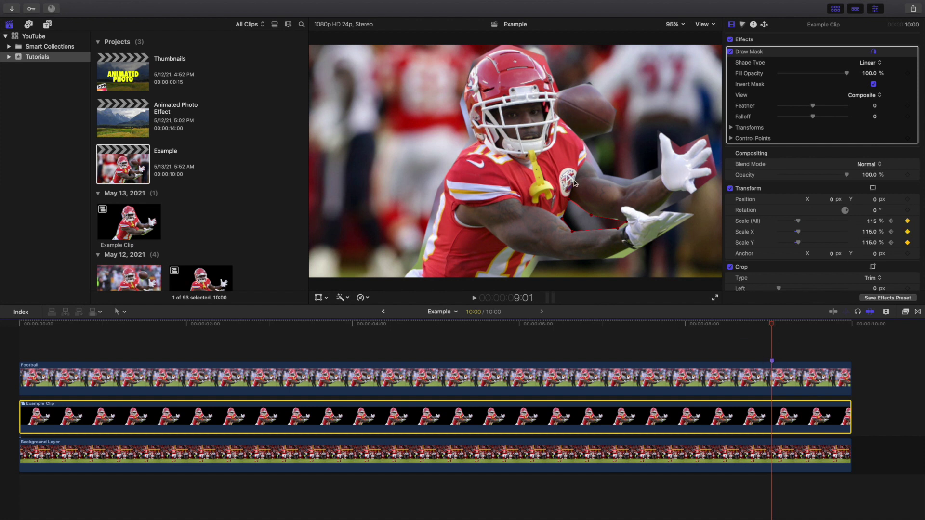
{"action": "left_click", "coordinate": [769, 379]}
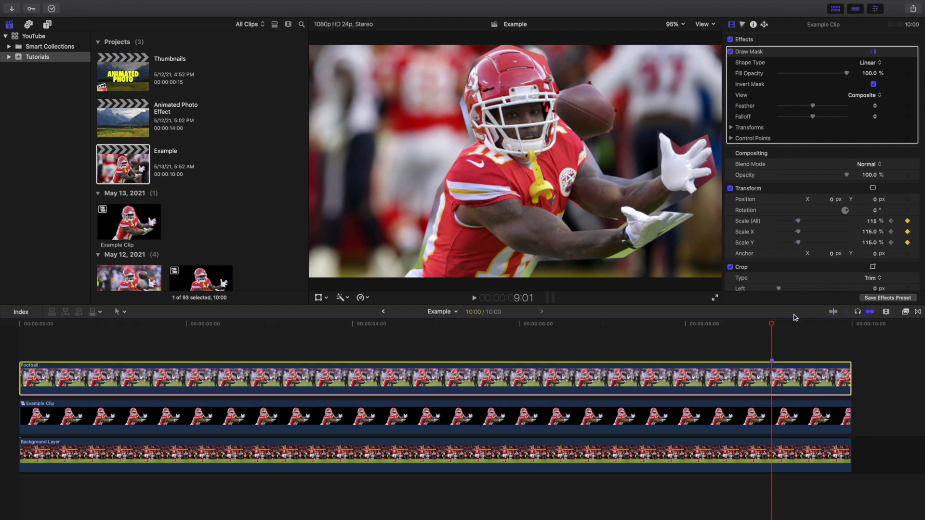
{"action": "left_click", "coordinate": [873, 221]}
{"action": "type", "text": "115"}
{"action": "key", "text": "Return"}
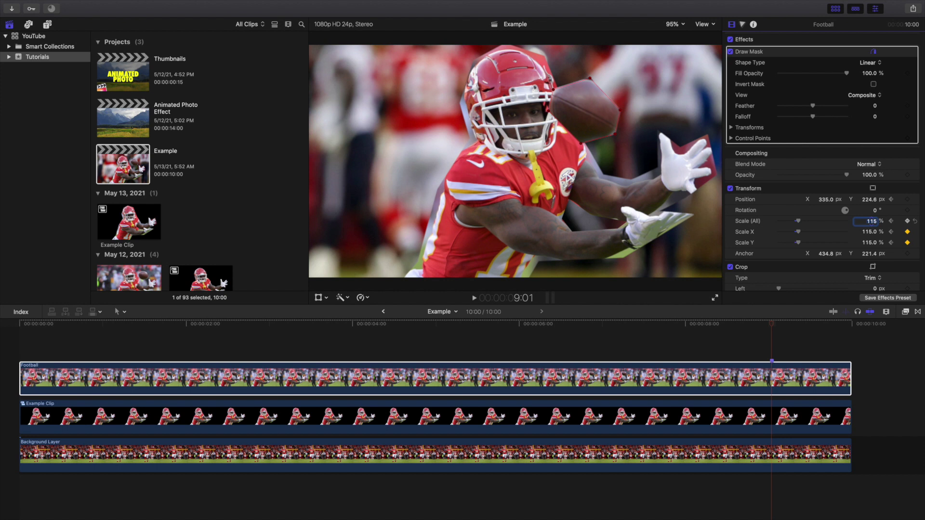
- Keyframe the Football clip's X position at 435 px at the 9:01 marker
{"action": "left_click", "coordinate": [826, 200]}
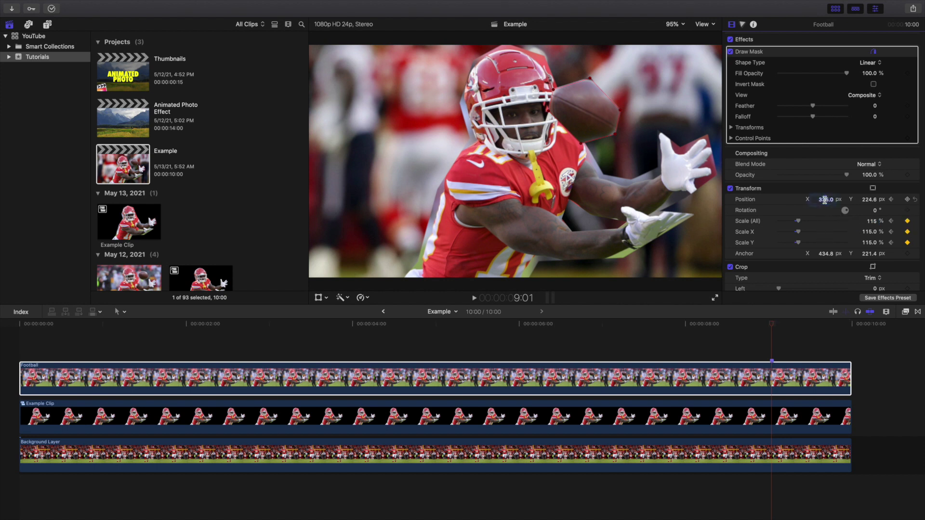
{"action": "type", "text": "435"}
{"action": "key", "text": "Return"}
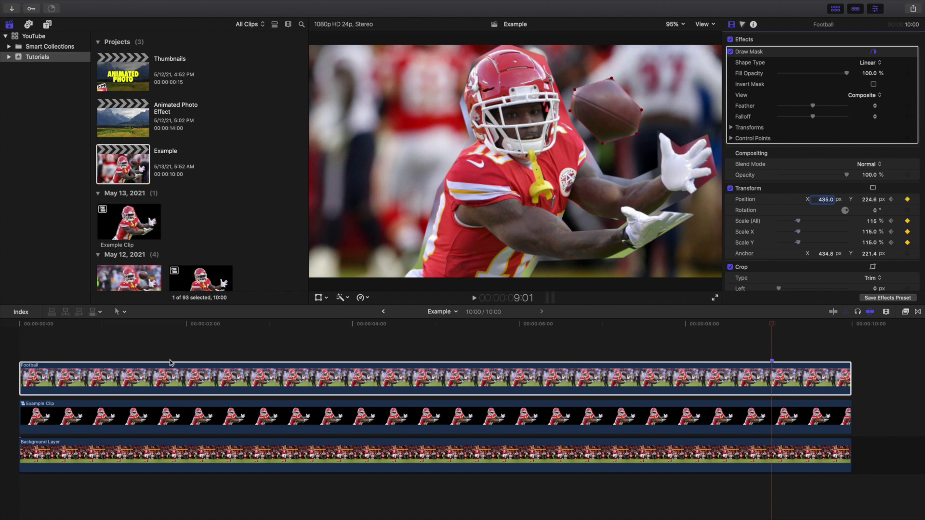
- Play the timeline from the start to check the football's movement and zoom
{"action": "left_click", "coordinate": [8, 355]}
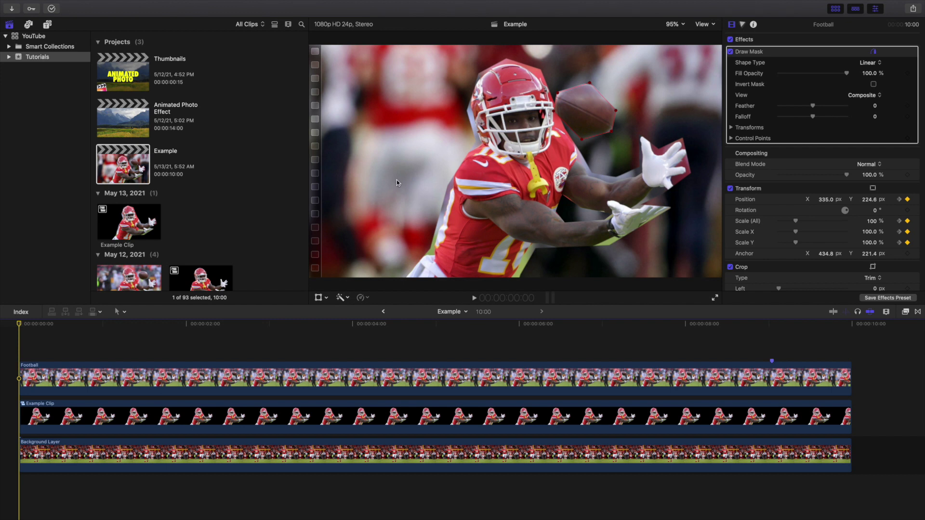
{"action": "key", "text": "space"}
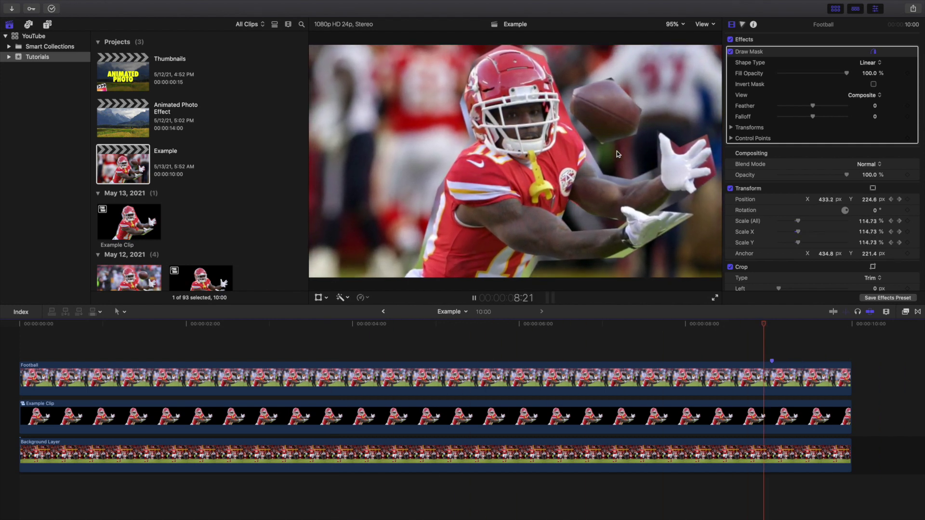
{"action": "key", "text": "space"}
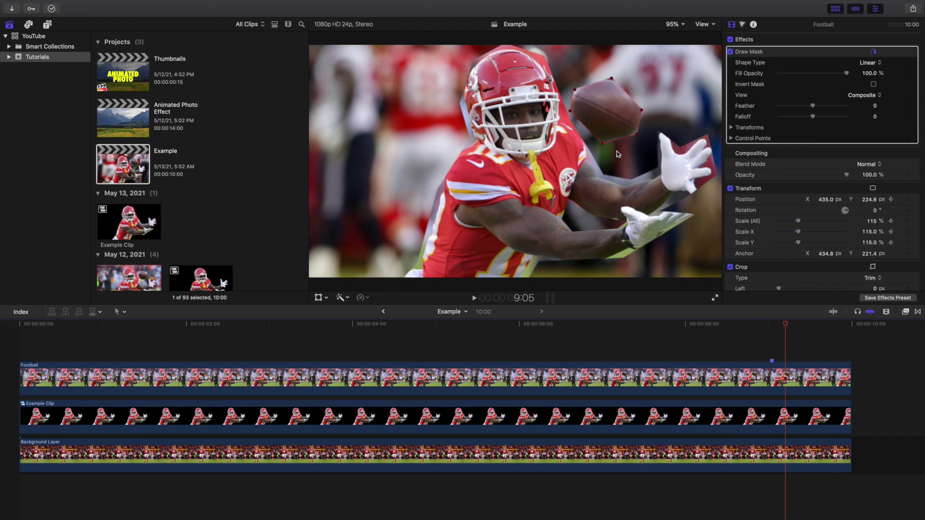
- Increase the Football clip's X position at the 9:01 marker to about 495 px
{"action": "left_click", "coordinate": [771, 349]}
{"action": "left_click", "coordinate": [775, 383]}
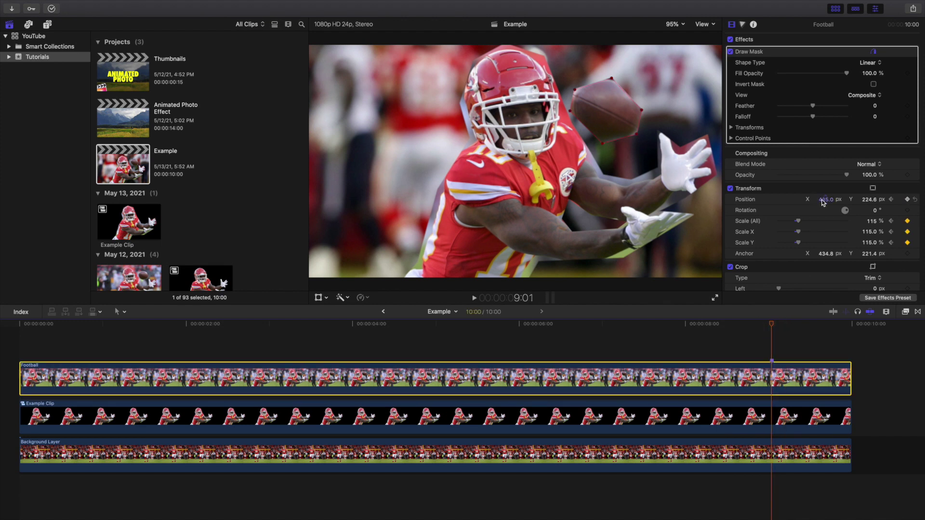
{"action": "left_click_drag", "start_coordinate": [823, 202], "coordinate": [821, 202]}
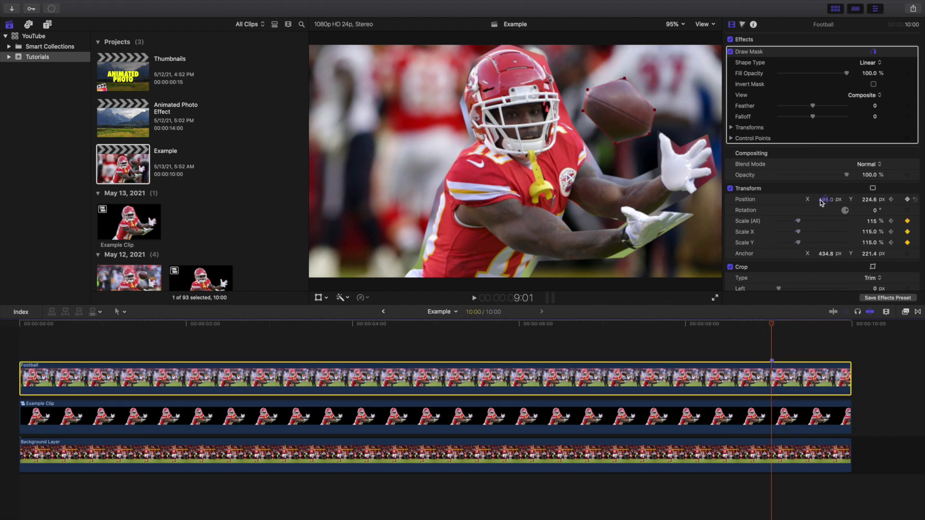
- Replay the timeline from the start to check the football's wider movement
{"action": "left_click", "coordinate": [8, 362]}
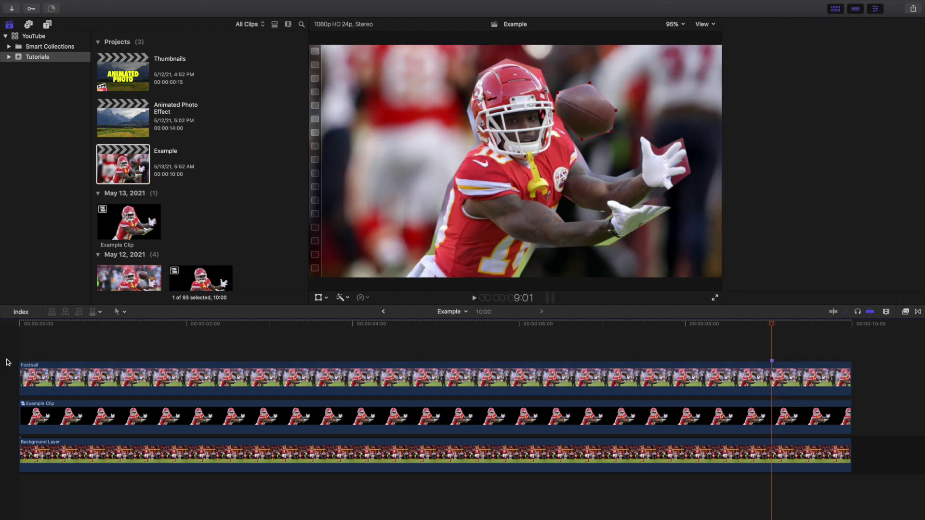
{"action": "key", "text": "space"}
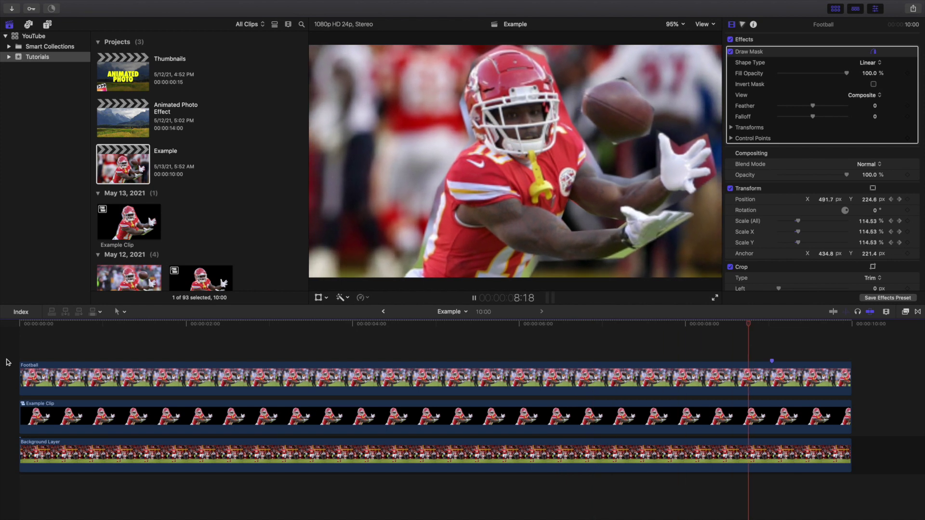
{"action": "key", "text": "Home"}
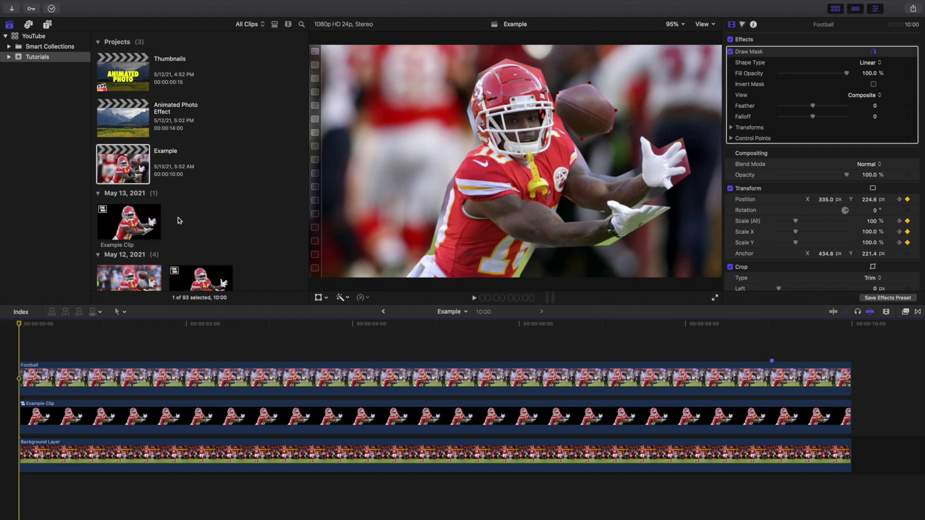
- Open the Animated Photo Effect project and play it with the Football clip selected to examine its position and scale animation
{"action": "double_click", "coordinate": [123, 125]}
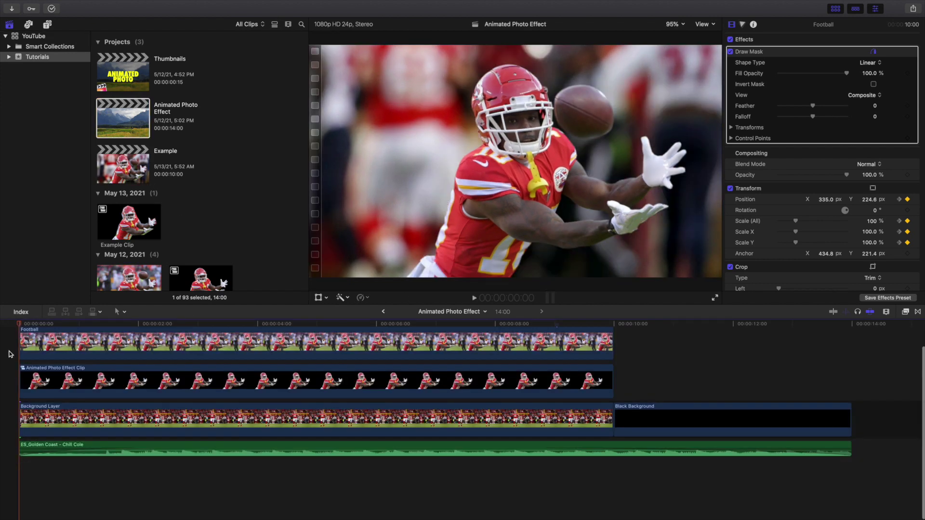
{"action": "key", "text": "ctrl+t"}
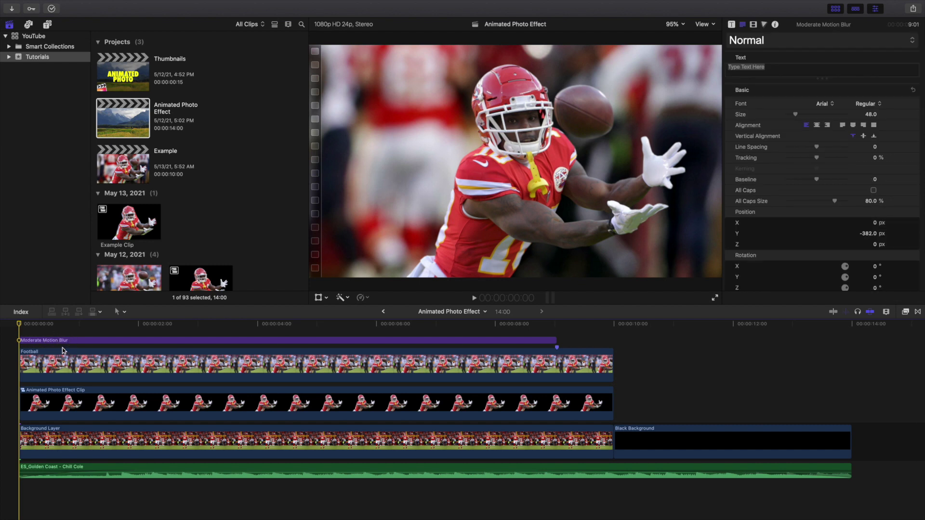
{"action": "left_click", "coordinate": [39, 364]}
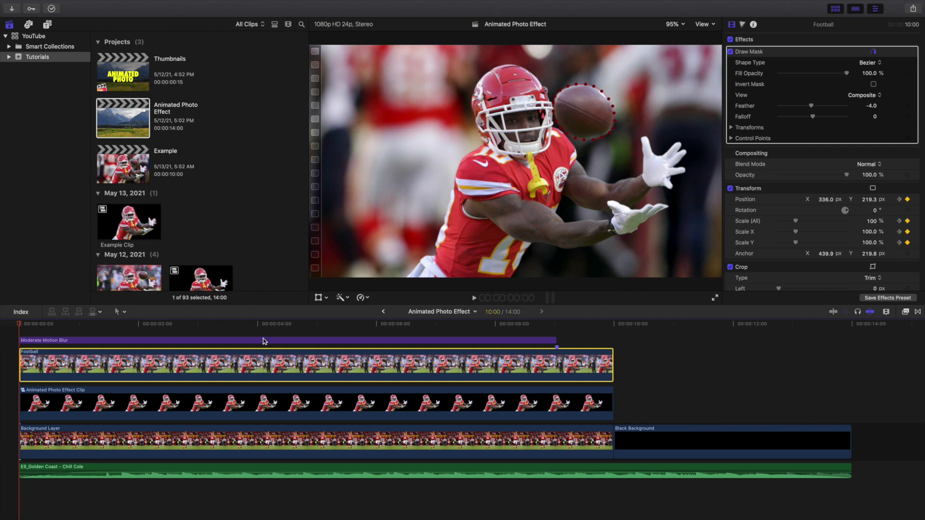
{"action": "key", "text": "space"}
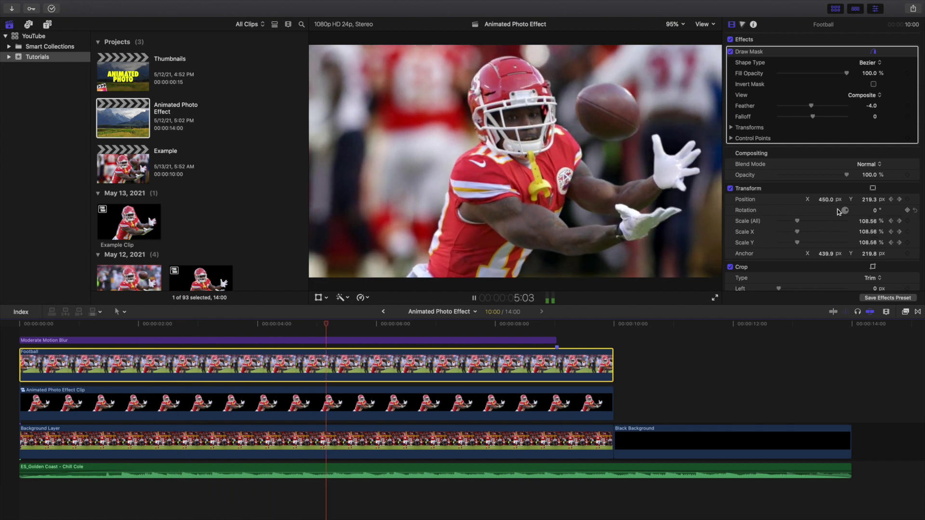
{"action": "key", "text": "space"}
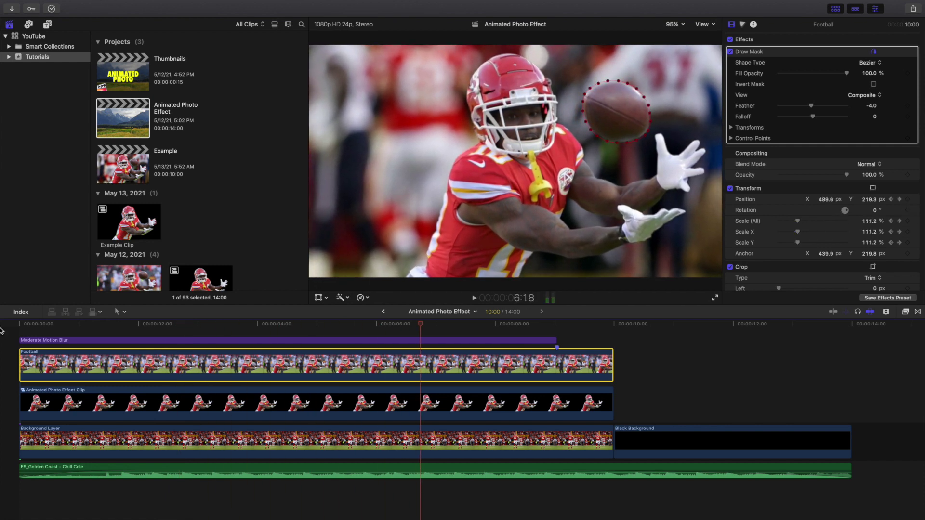
- Play the project from the start to examine the scale animation of the Animated Photo Effect Clip and the Background Layer
{"action": "left_click", "coordinate": [10, 331]}
{"action": "left_click", "coordinate": [63, 401]}
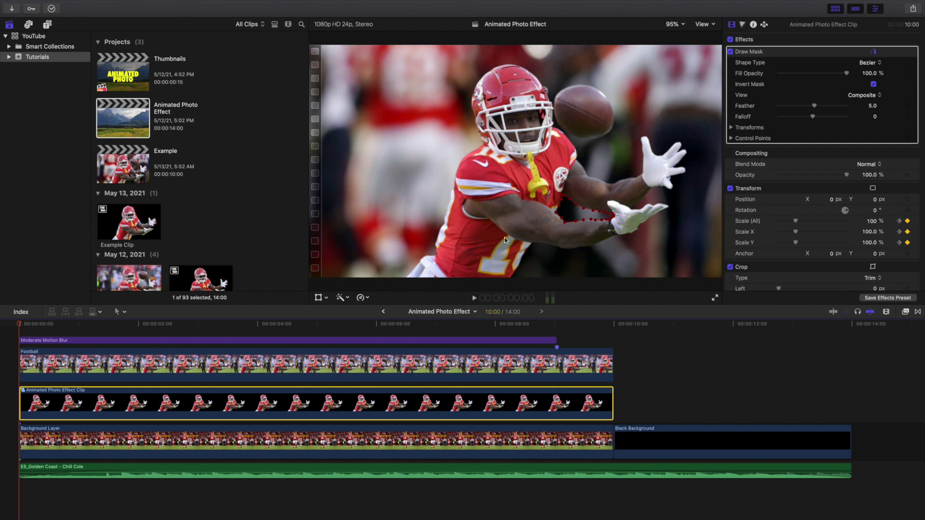
{"action": "key", "text": "space"}
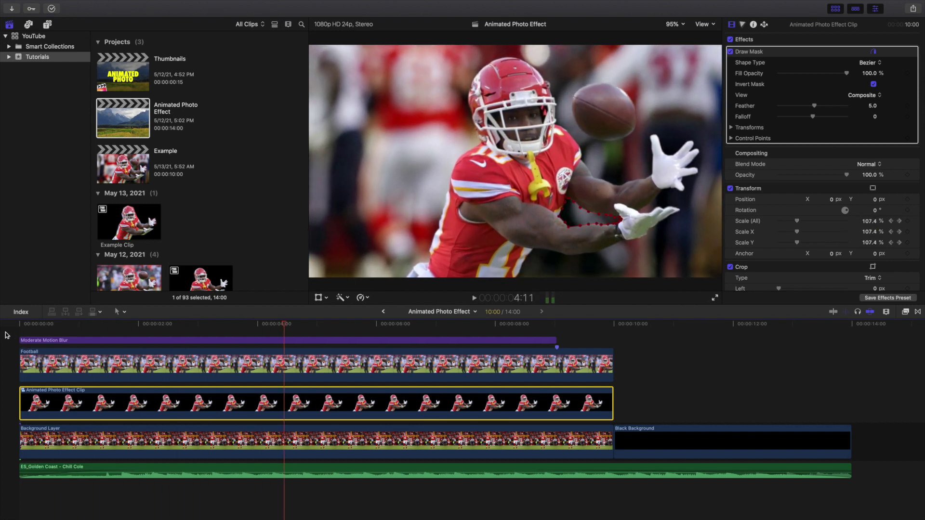
{"action": "left_click", "coordinate": [15, 343]}
{"action": "left_click", "coordinate": [90, 452]}
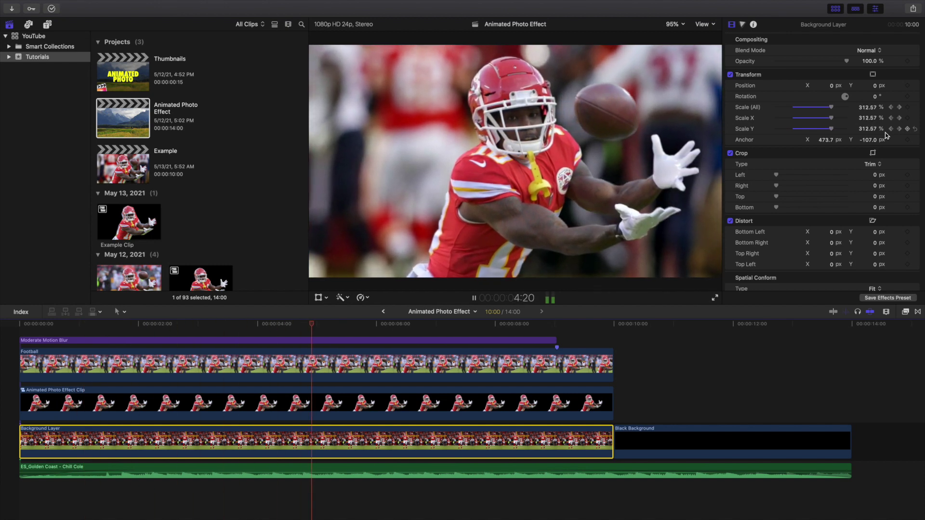
- Replay the Animated Photo Effect project repeatedly from the start to review the combined motion of player, football and background
{"action": "left_click", "coordinate": [10, 415]}
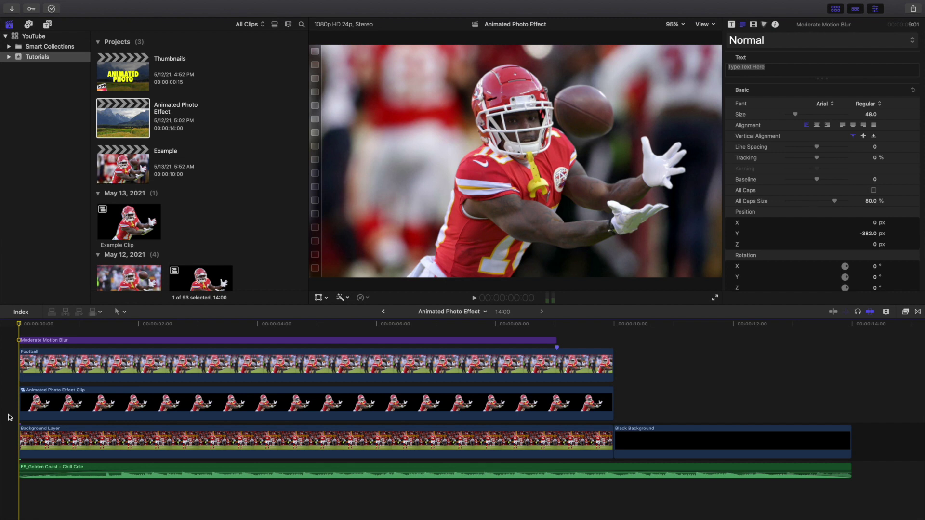
{"action": "key", "text": "space"}
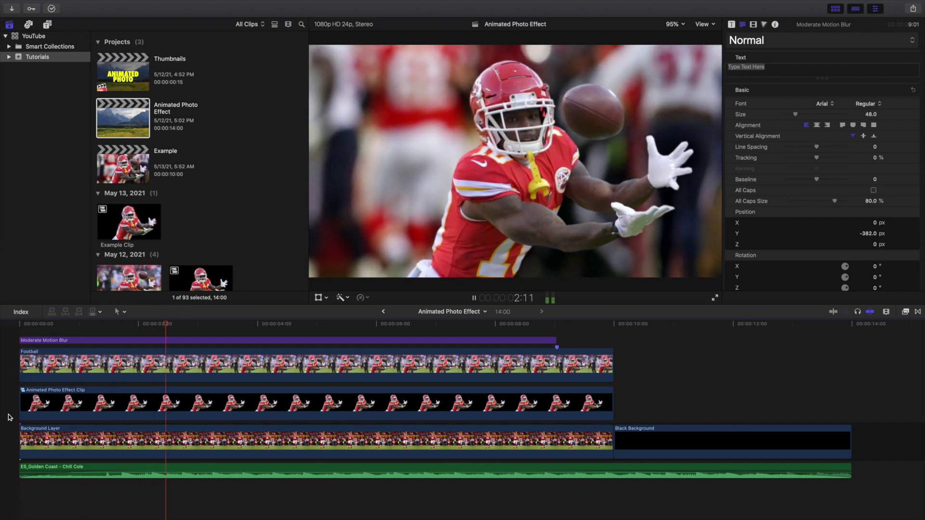
{"action": "key", "text": "Home"}
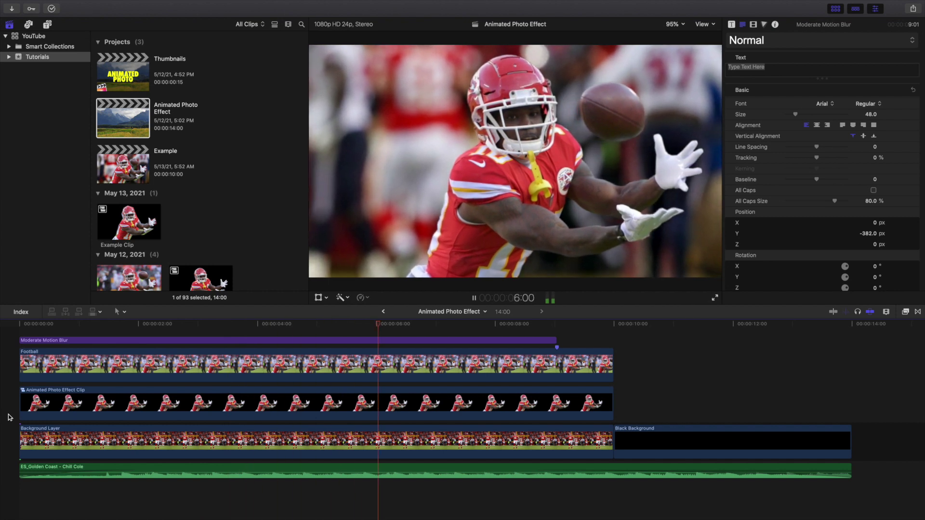
{"action": "key", "text": "Home"}
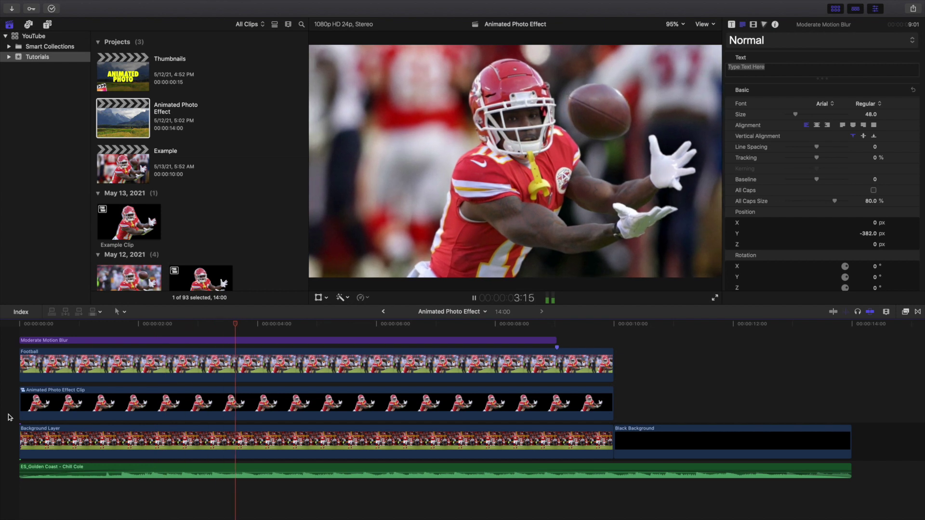
{"action": "key", "text": "Home"}
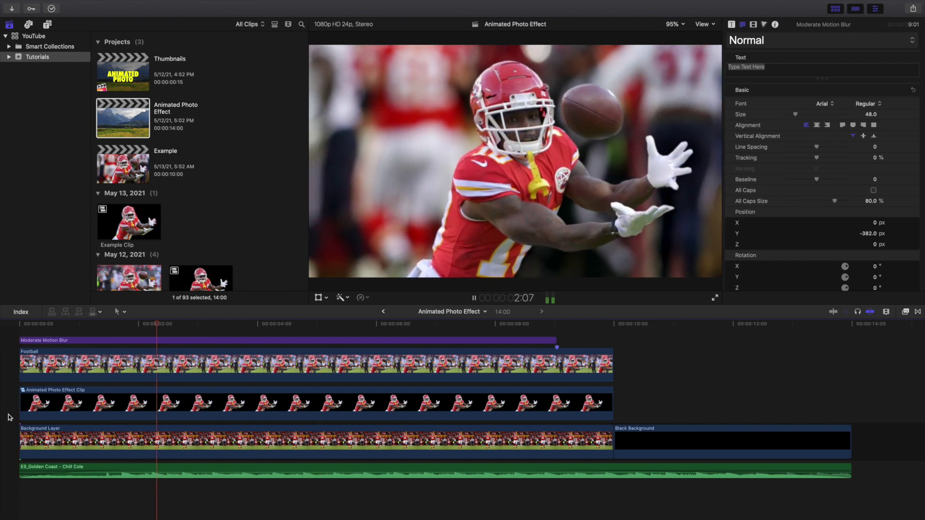
{"action": "key", "text": "space"}
{"action": "key", "text": "Home"}
{"action": "key", "text": "space"}
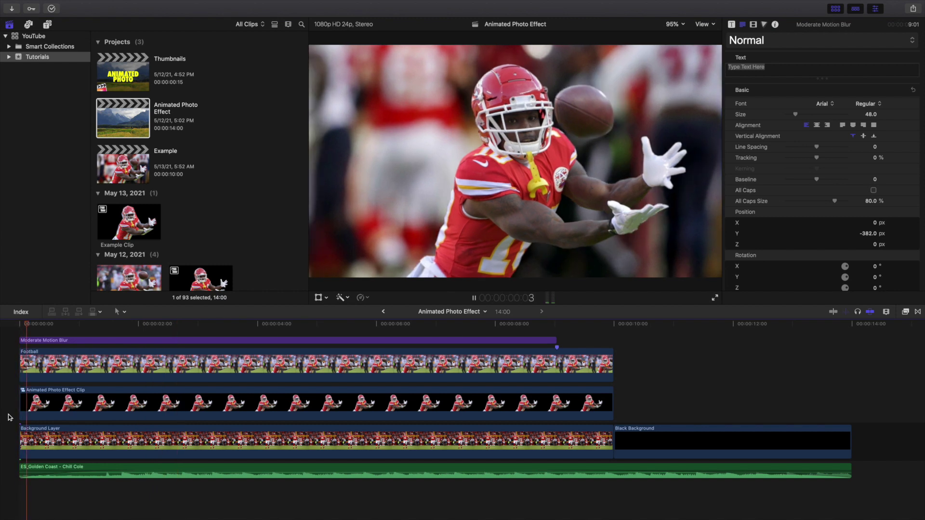